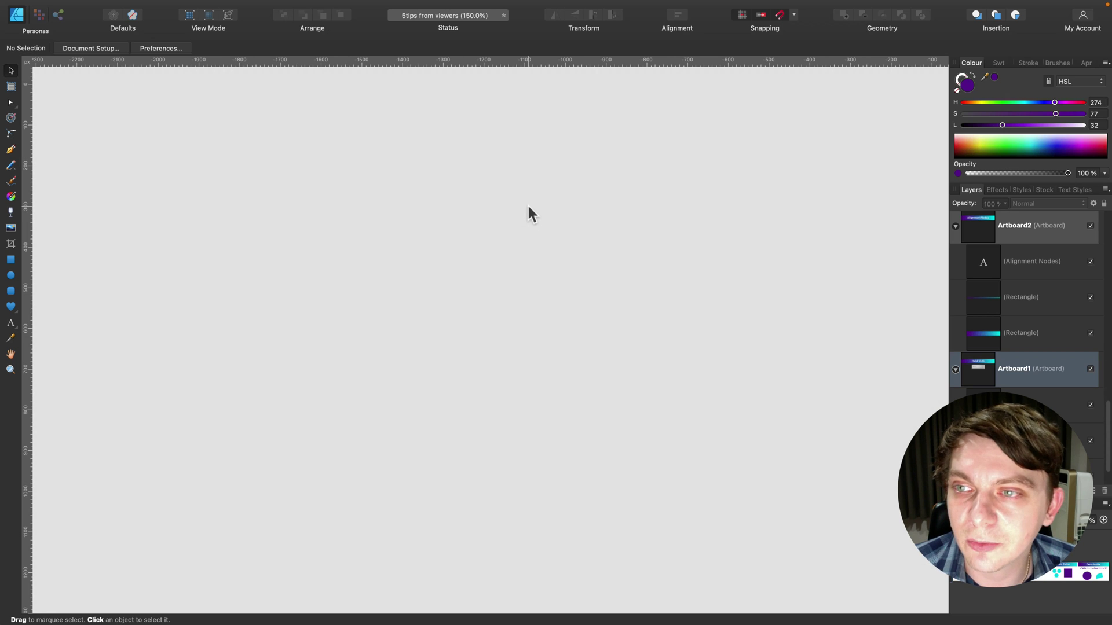
Step: Scroll to Artboard1 and draw a purple square below the Shift key
scroll(528, 207, "right", 15)
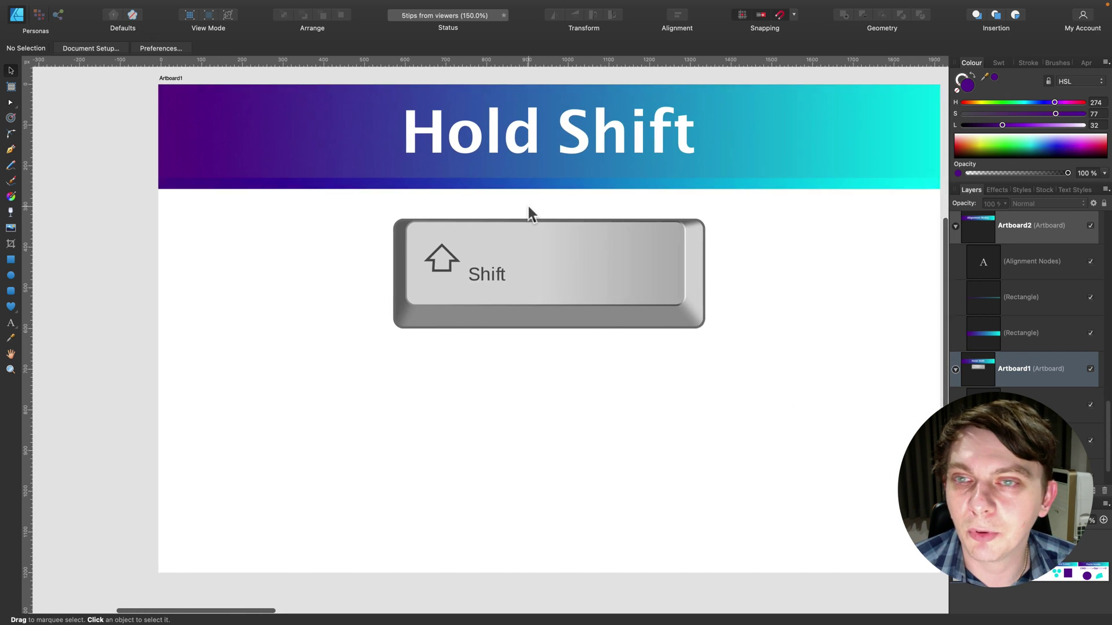
scroll(528, 211, "right", 3)
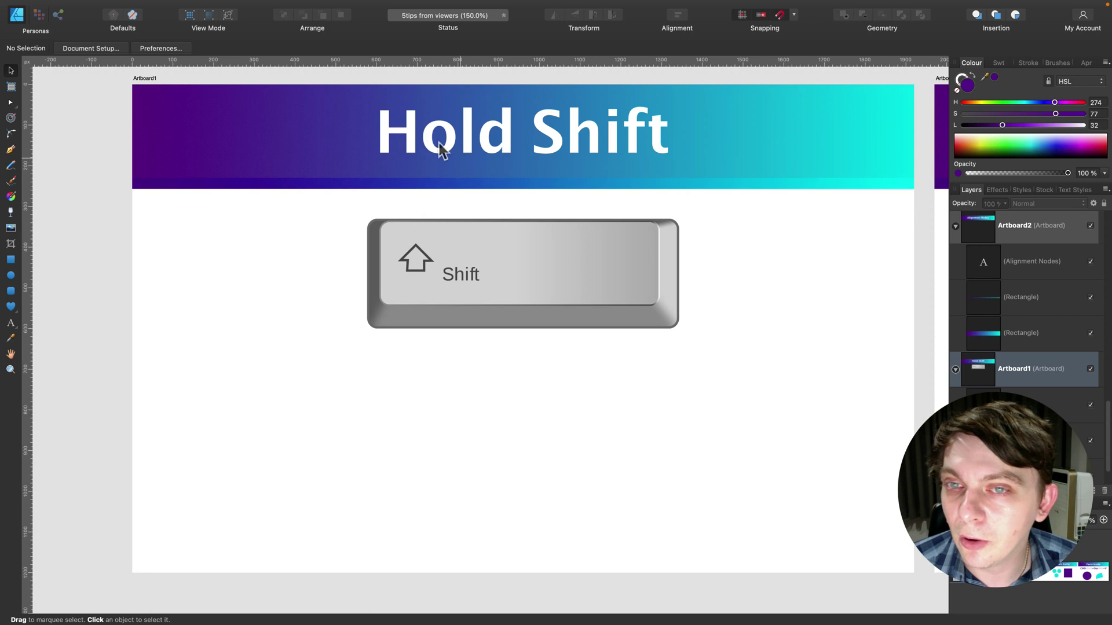
left_click(11, 261)
left_click_drag(255, 375, 360, 479)
Step: Shift-rotate the square in snapped 15° steps, ending back upright
key("v")
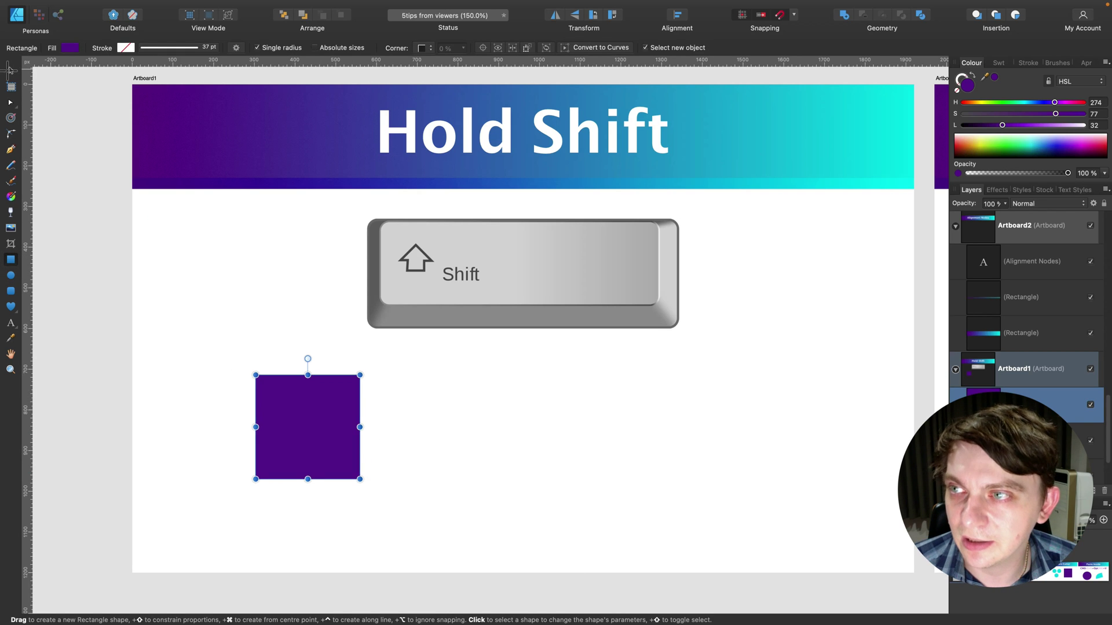
key("shift")
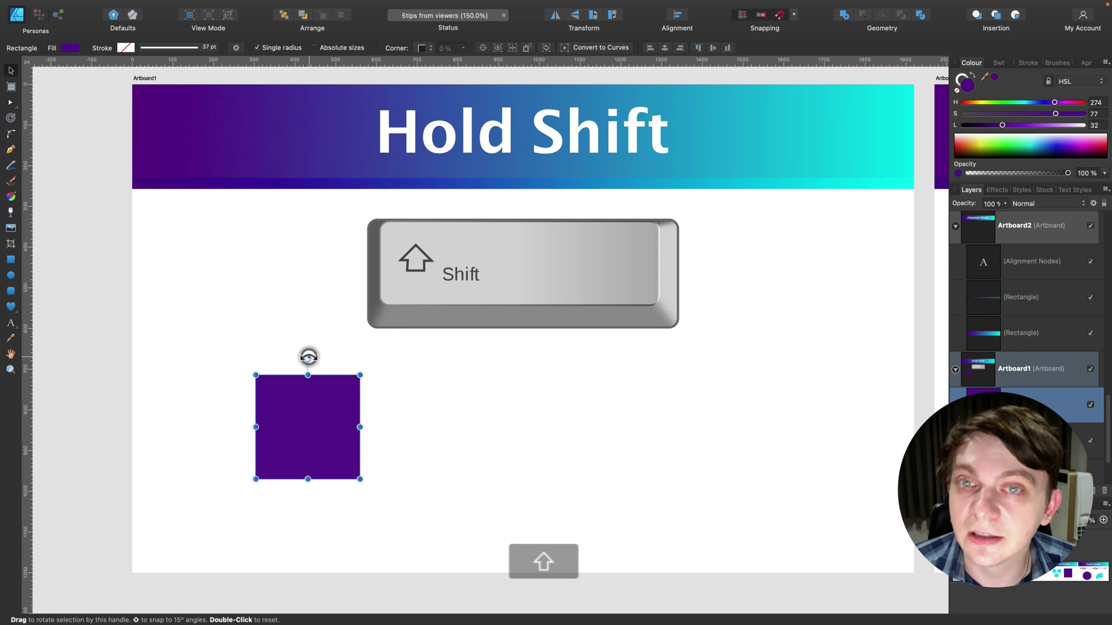
left_click_drag(310, 358, 386, 426)
key("shift")
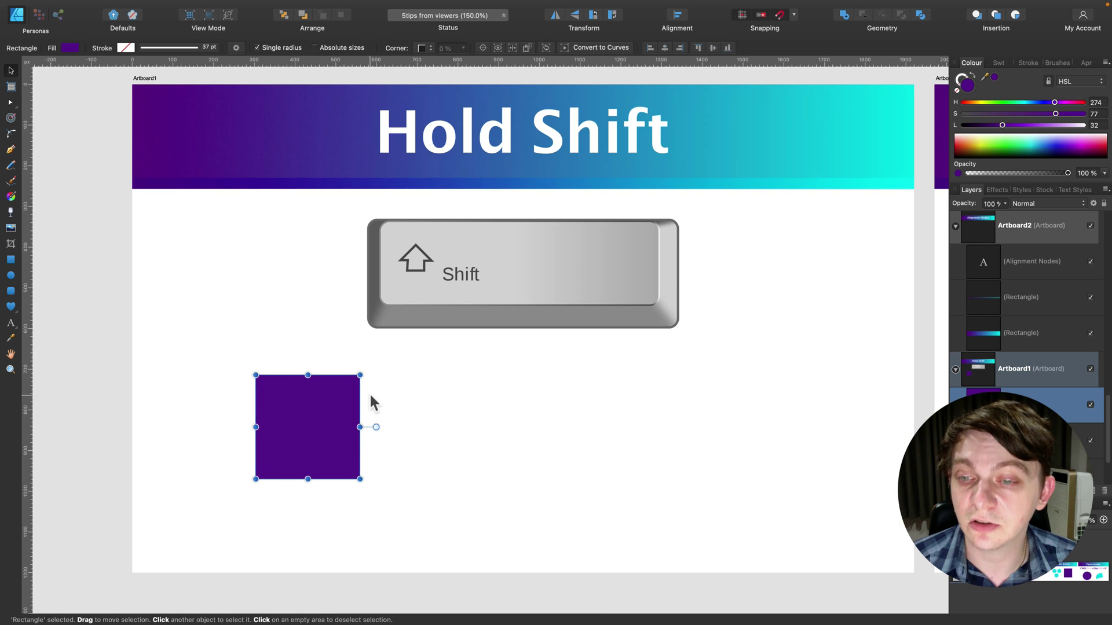
Step: Draw an S-shaped pen curve with a thick purple stroke right of the square
left_click(11, 150)
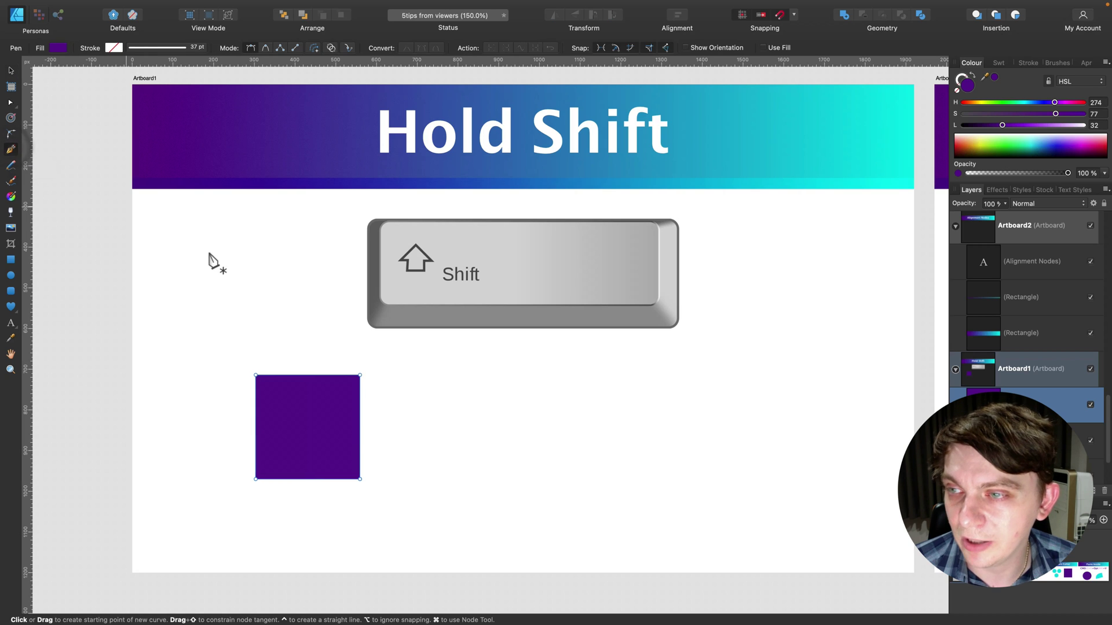
left_click(409, 442)
left_click_drag(463, 375, 497, 365)
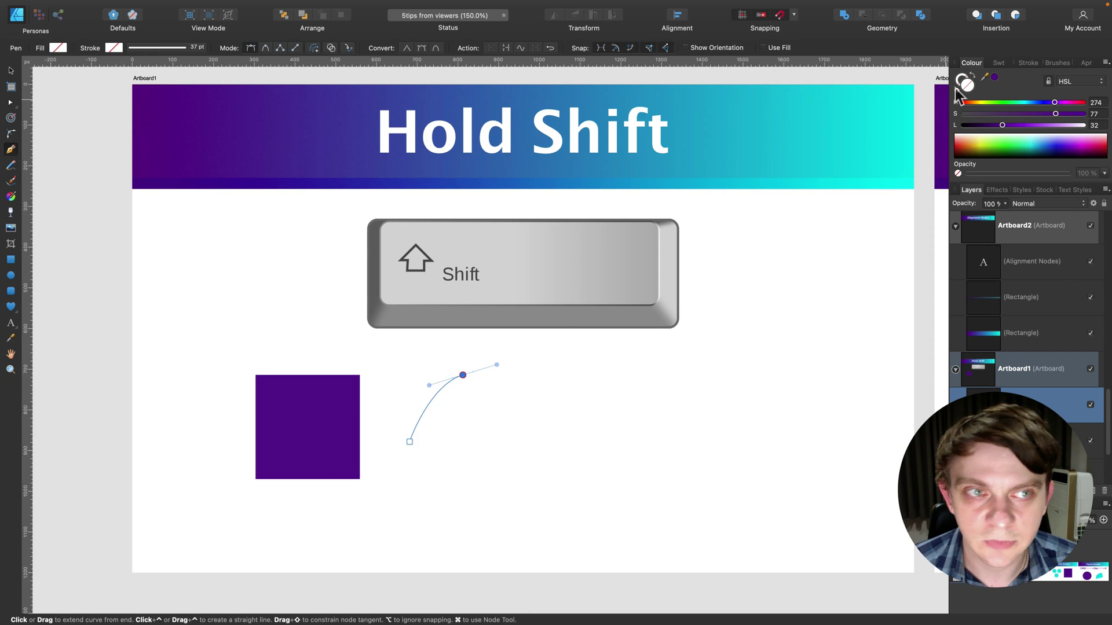
left_click(967, 86)
left_click(994, 76)
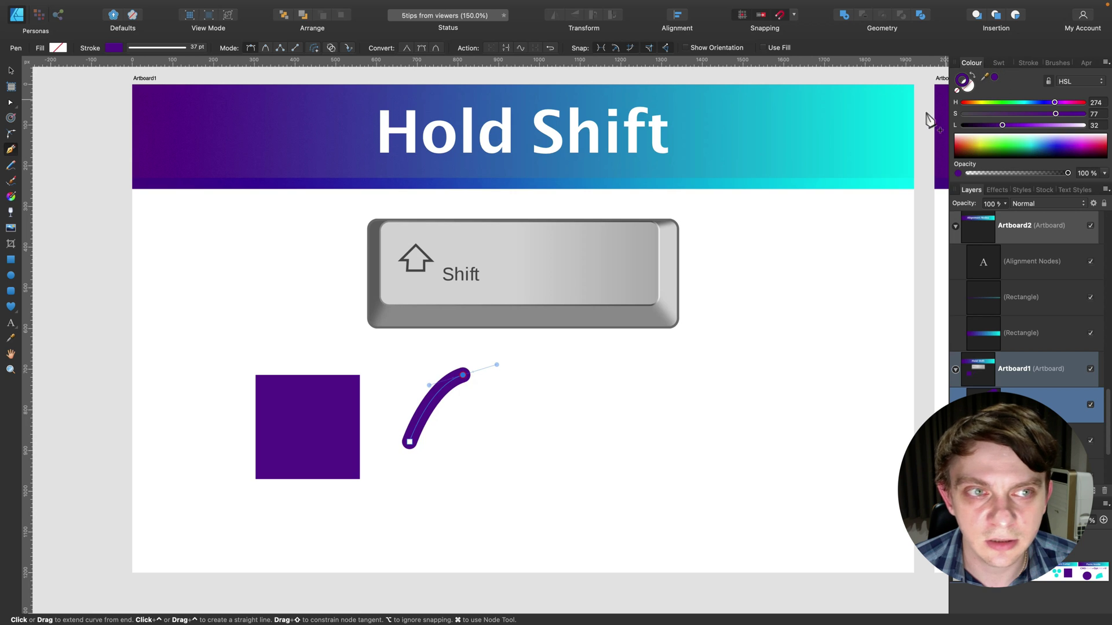
left_click_drag(580, 418, 672, 429)
key("shift")
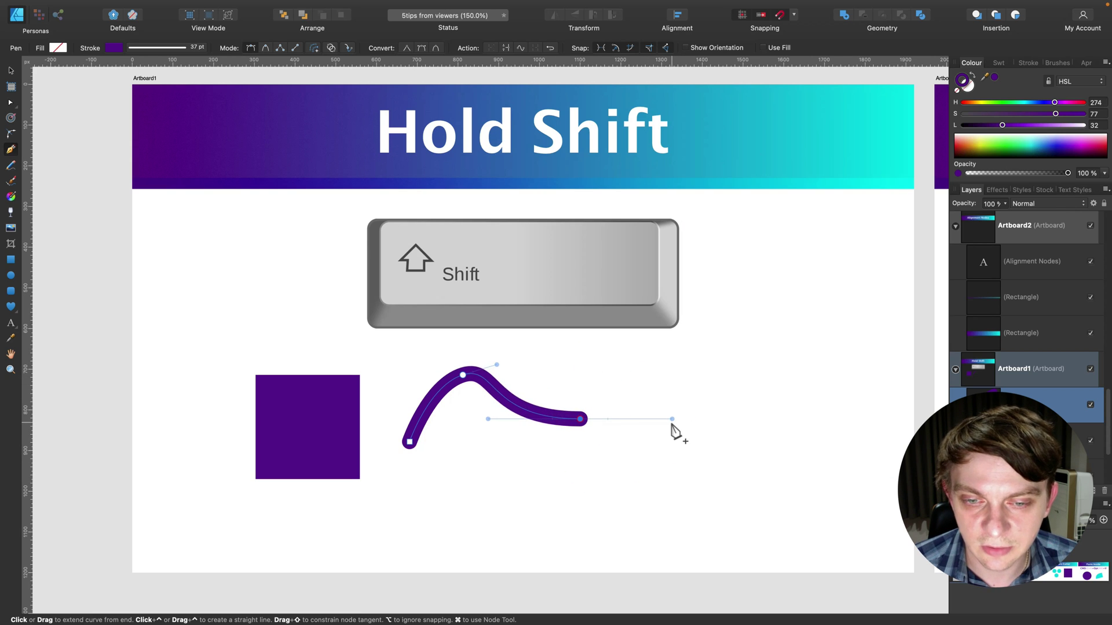
left_click_drag(758, 419, 824, 353)
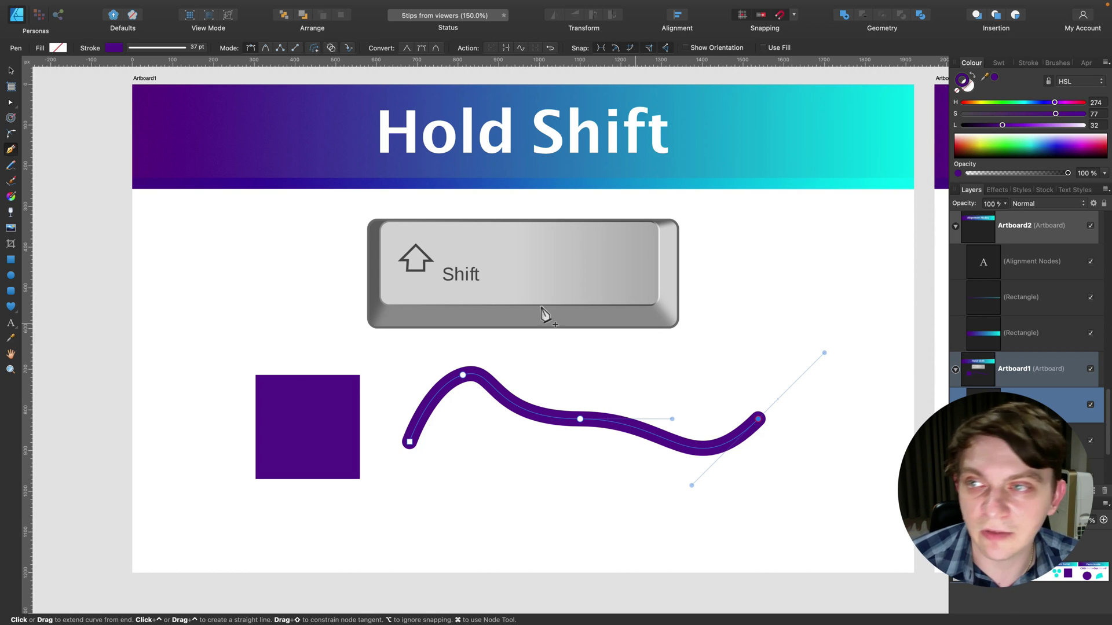
left_click(11, 72)
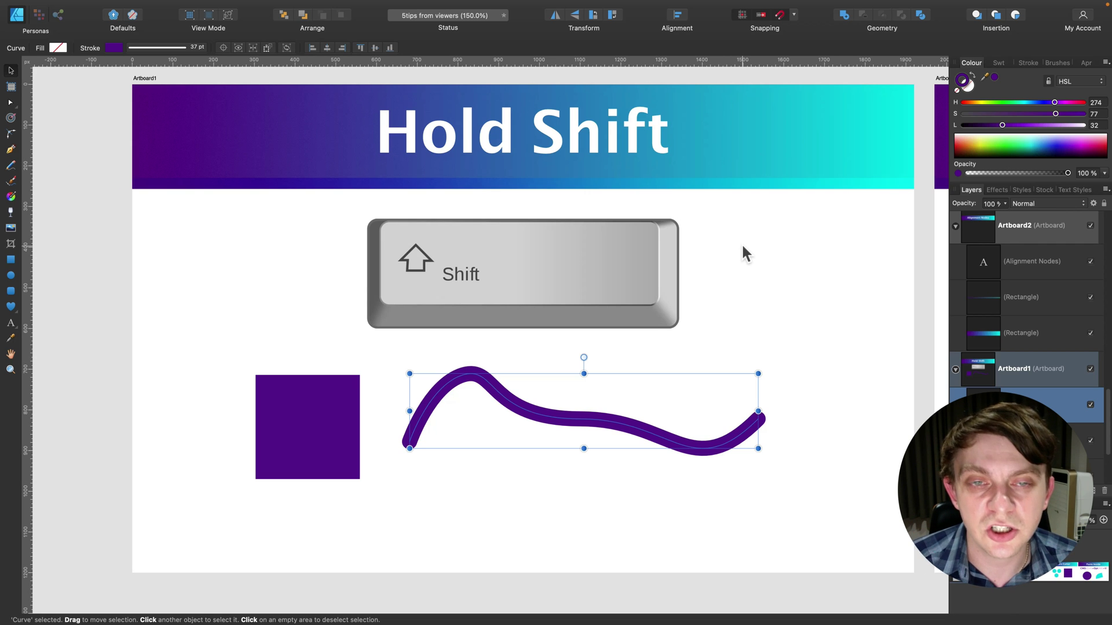
Step: On Artboard2, draw three purple circles at left, middle and right
scroll(742, 253, "right", 10)
scroll(742, 253, "right", 5)
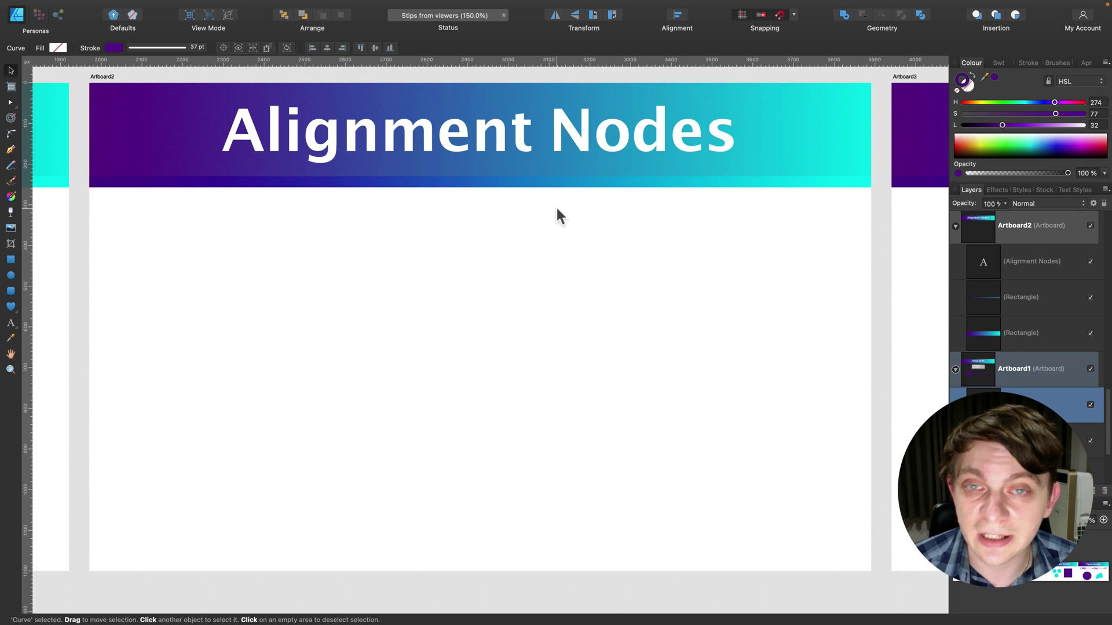
left_click(10, 276)
left_click_drag(177, 255, 293, 343)
left_click_drag(386, 327, 513, 454)
left_click_drag(610, 289, 706, 399)
left_click(10, 70)
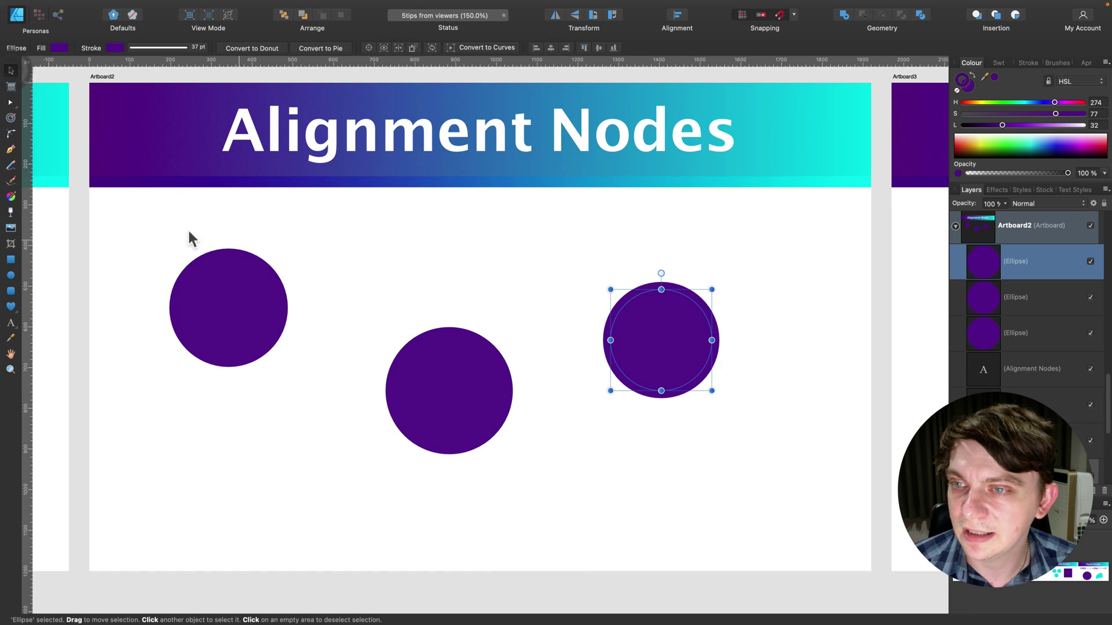
Step: Select the three circles and apply Align Middle and Space Horizontally
left_click(305, 291)
left_click_drag(141, 225, 796, 507)
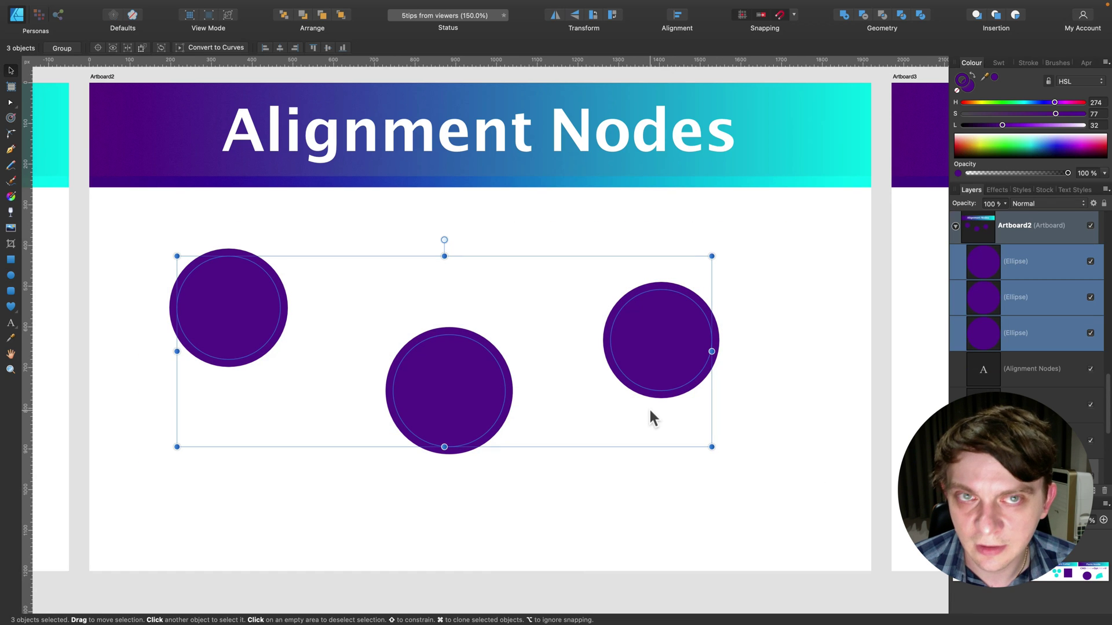
left_click(678, 17)
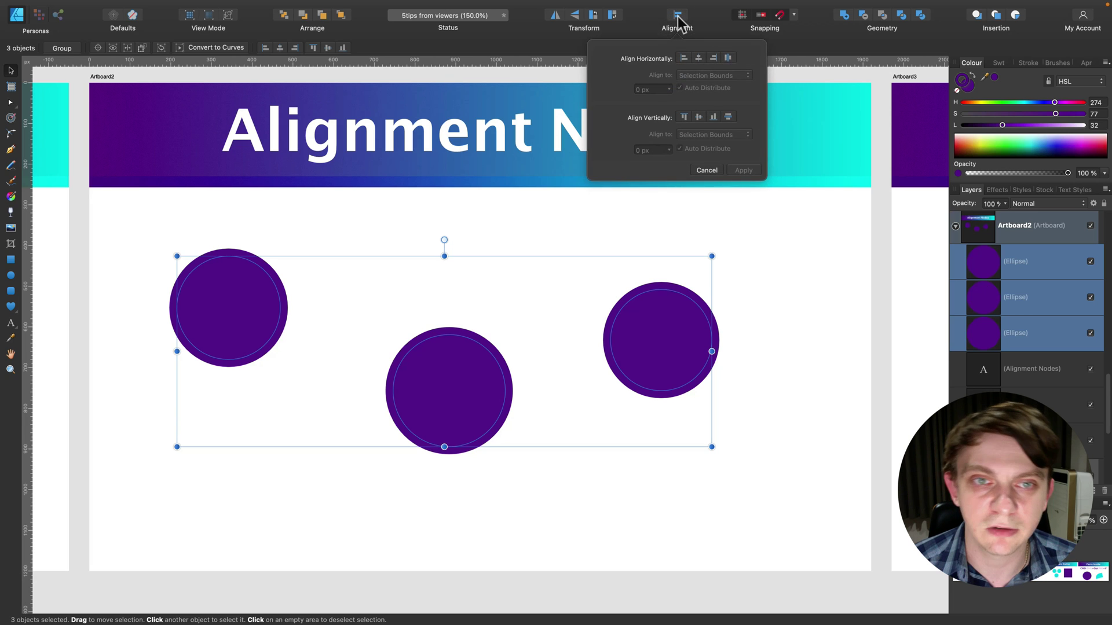
left_click(698, 116)
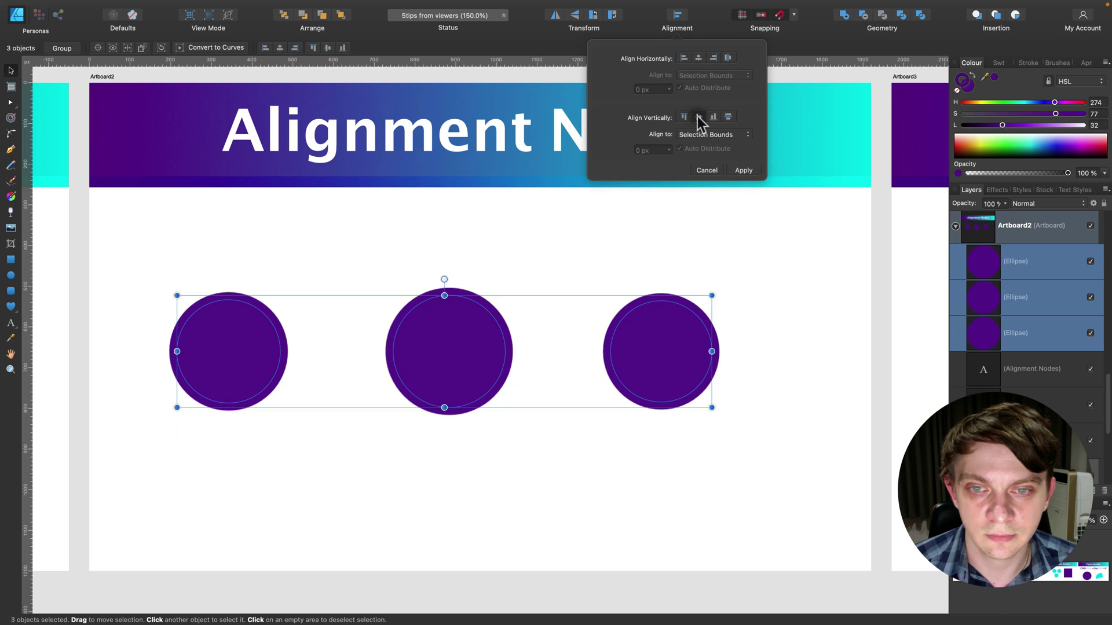
left_click(727, 58)
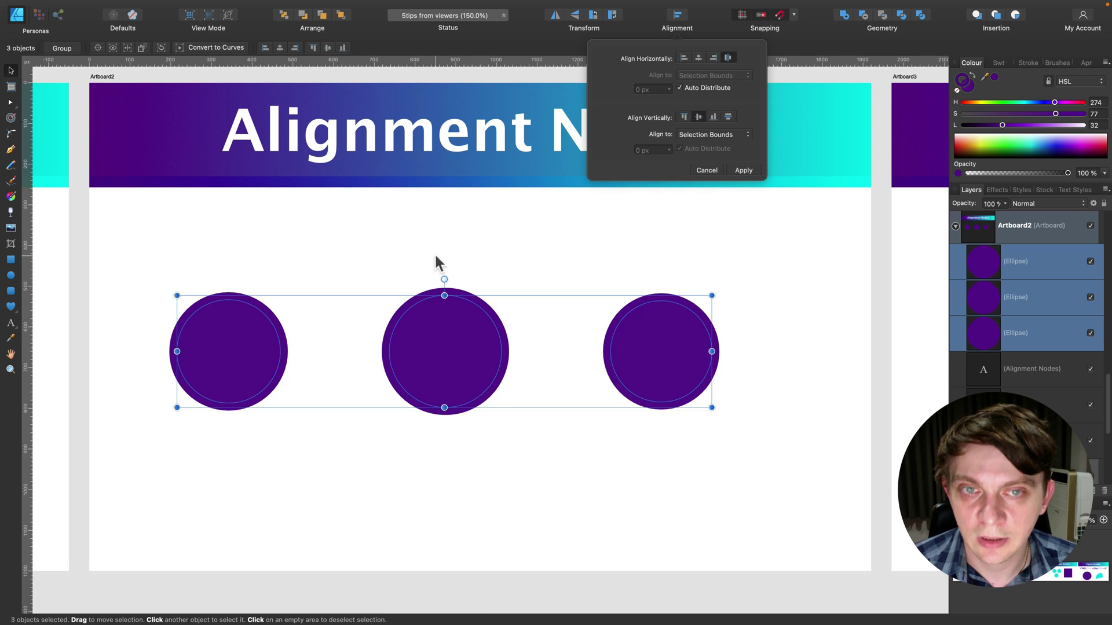
left_click(449, 240)
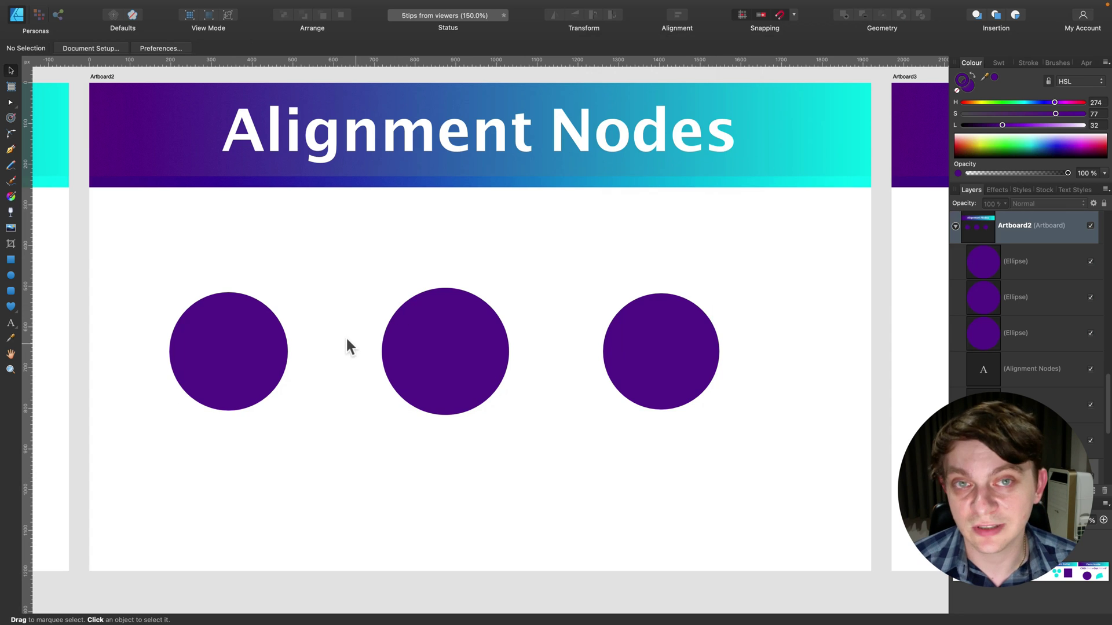
left_click(290, 264)
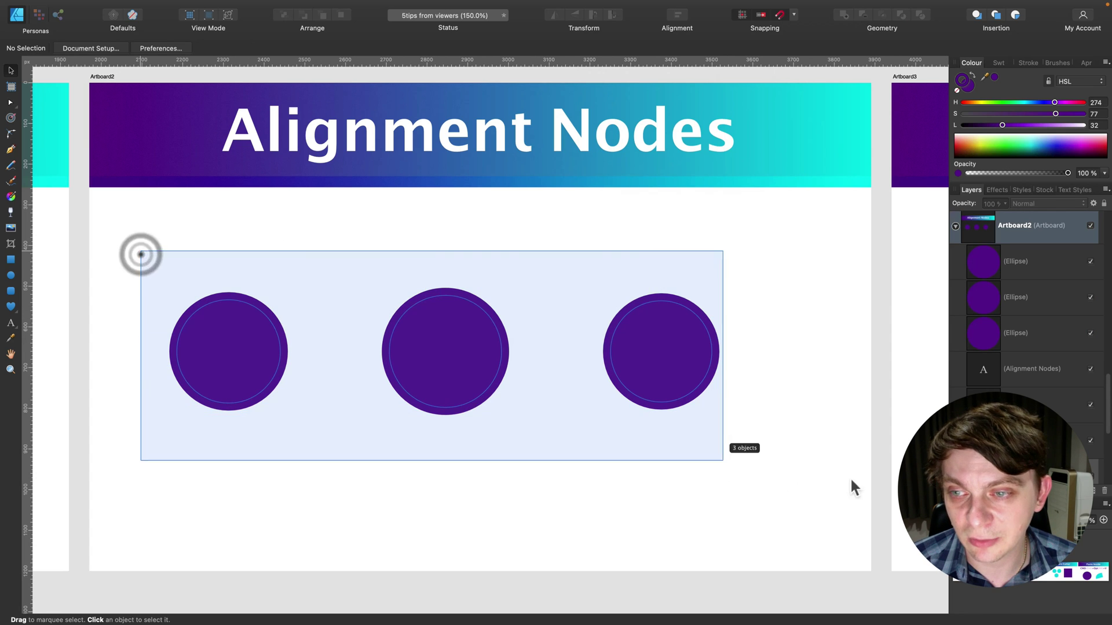
Step: Delete the three circles and deselect the Alignment Nodes title
left_click_drag(852, 480, 781, 493)
key("BackSpace")
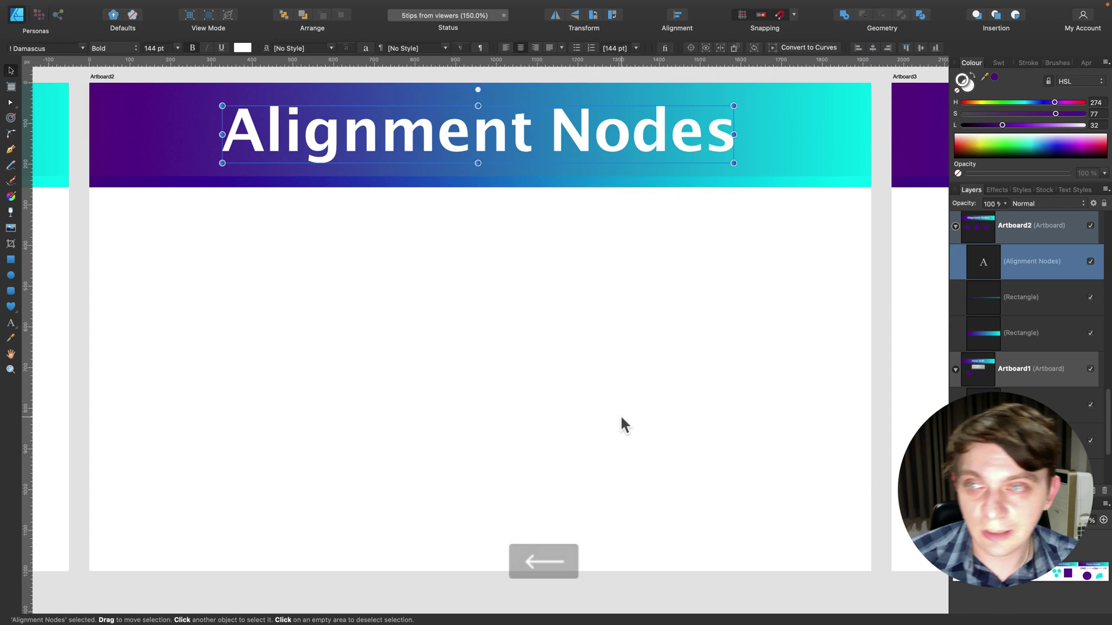
left_click(12, 150)
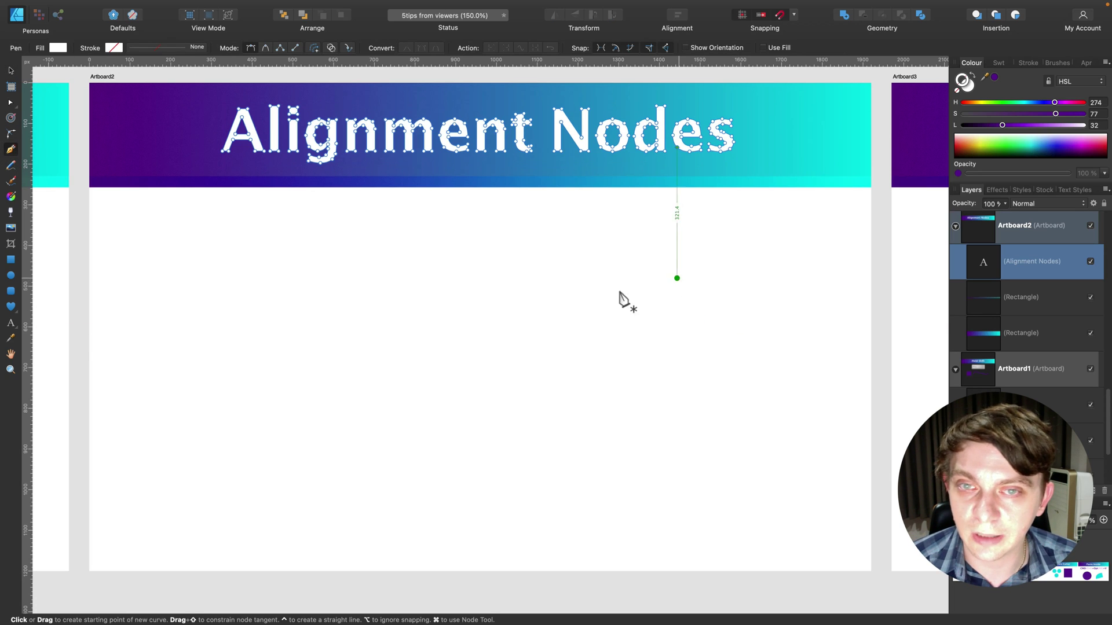
key("v")
left_click(176, 215)
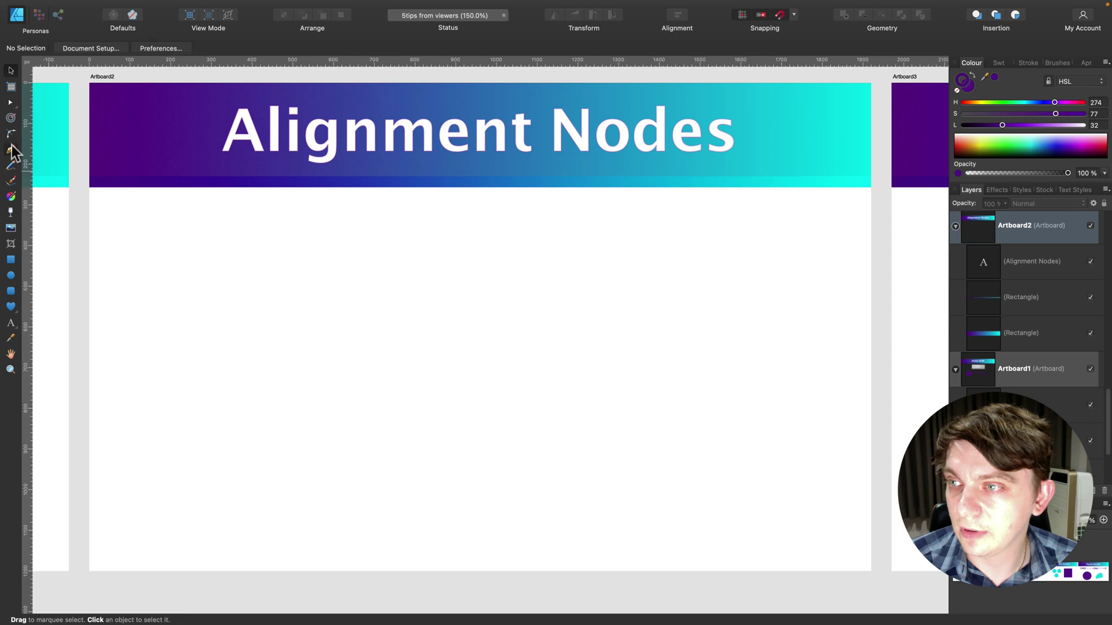
left_click(12, 150)
Step: Draw a closed, wavy purple pen loop below the title
left_click_drag(685, 314, 635, 298)
left_click_drag(478, 273, 420, 288)
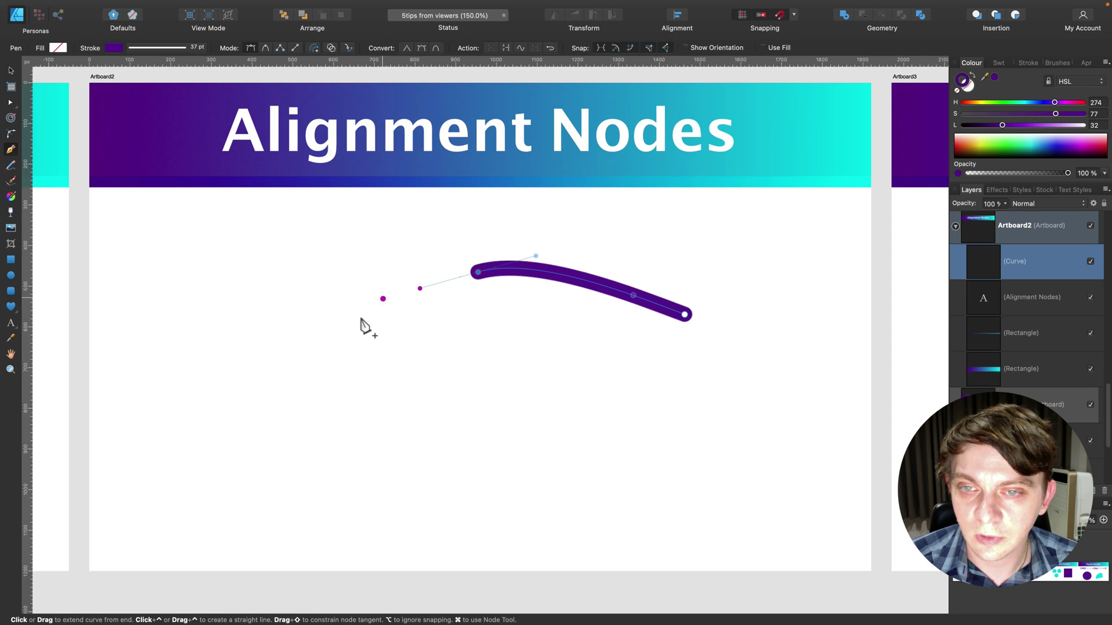
left_click_drag(310, 319, 281, 363)
left_click_drag(311, 447, 369, 462)
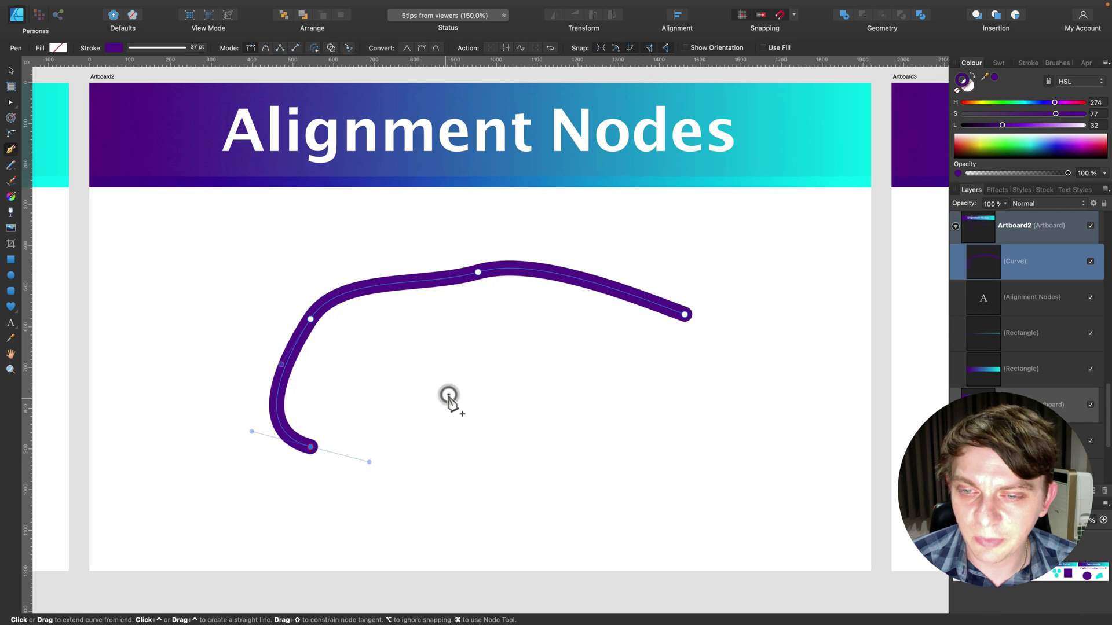
left_click_drag(448, 397, 495, 391)
left_click_drag(606, 432, 658, 397)
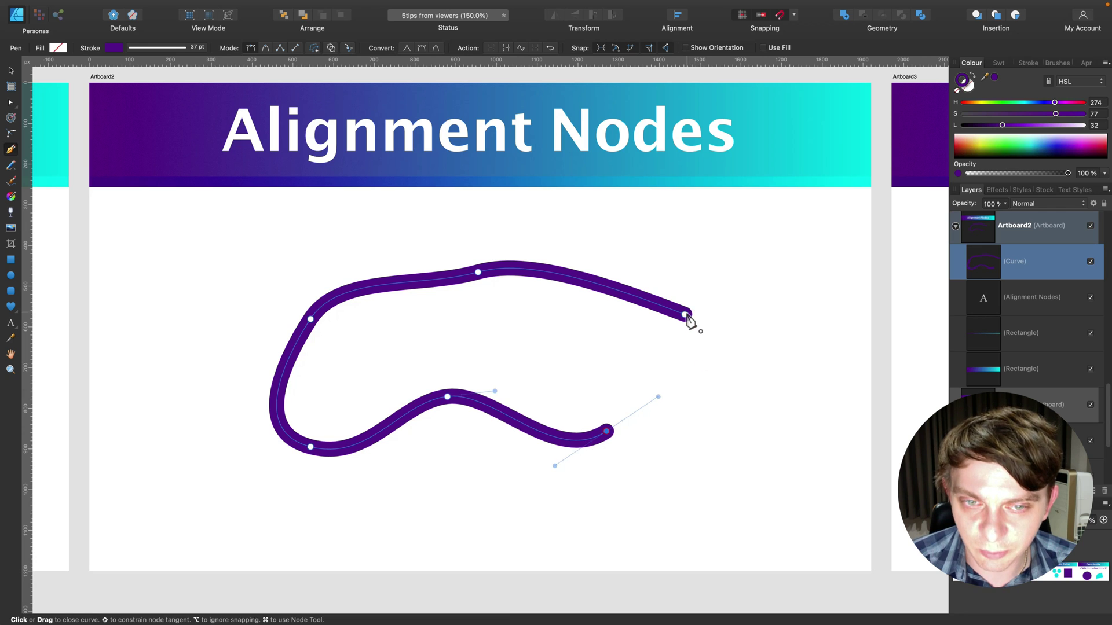
left_click_drag(685, 315, 658, 266)
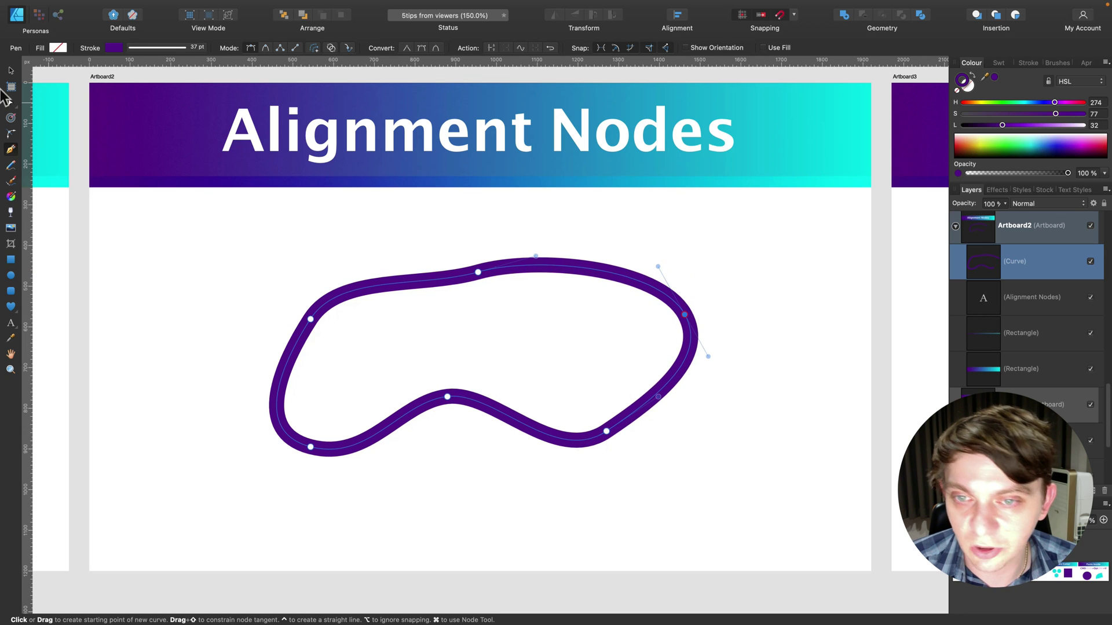
Step: Nudge the loop slightly left and down
left_click(10, 71)
left_click(214, 228)
left_click(496, 270)
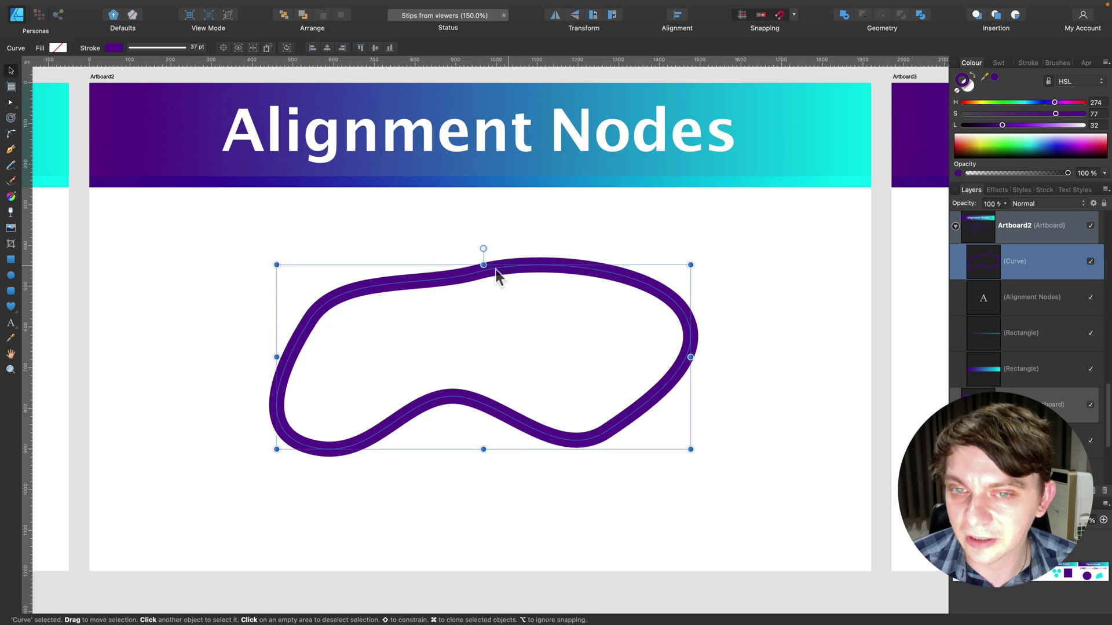
left_click_drag(496, 270, 478, 277)
left_click(343, 229)
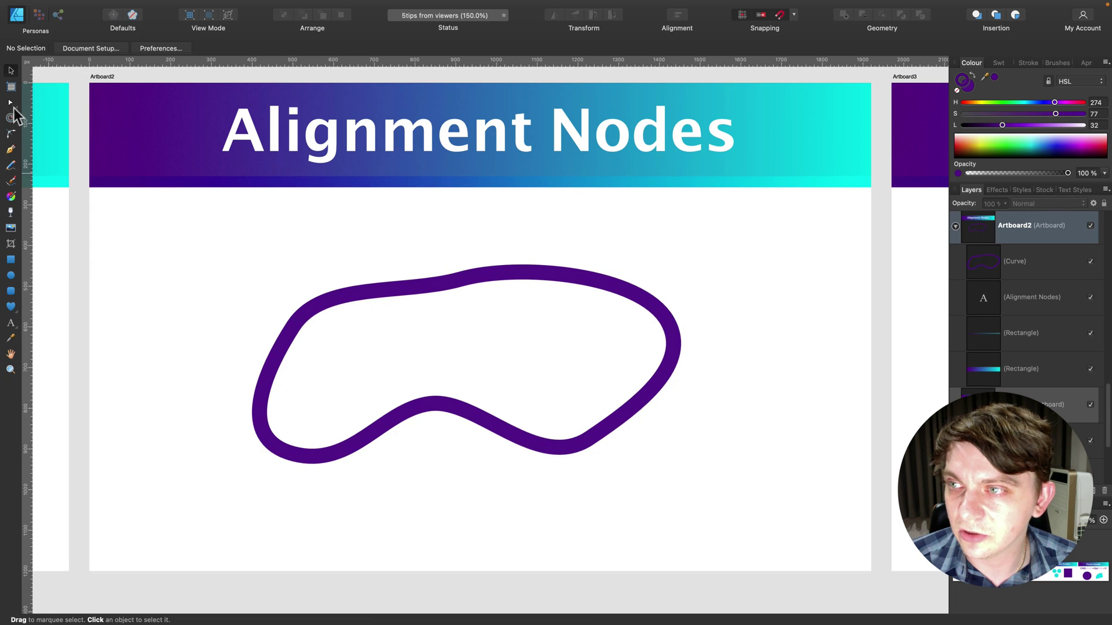
left_click(10, 102)
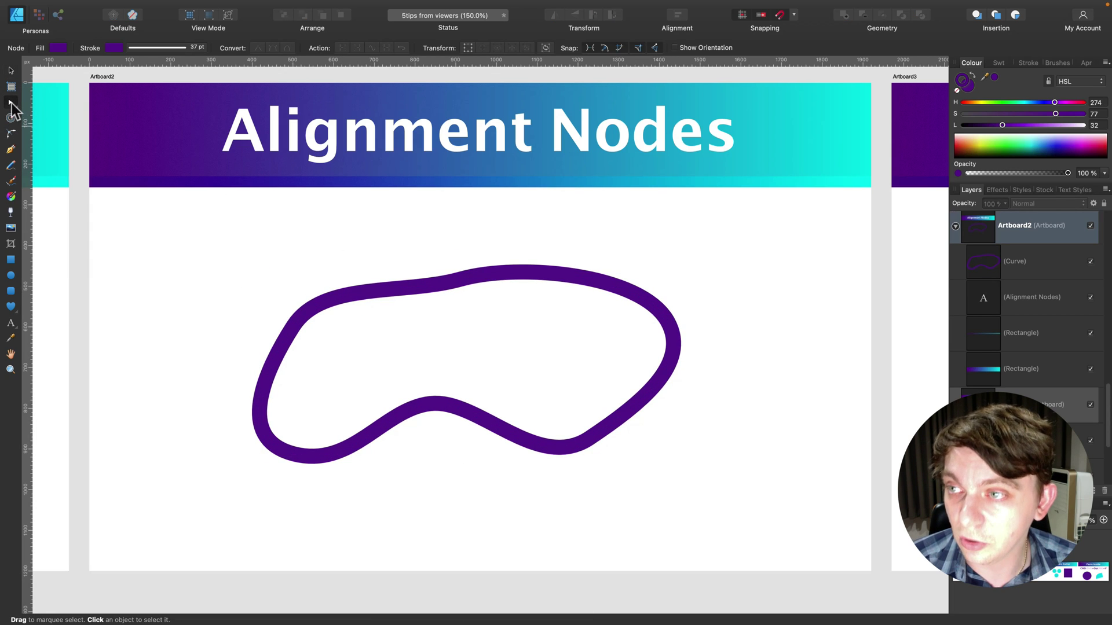
Step: Select the loop's top nodes and apply Align Middle and Distribute Horizontally
left_click(432, 280)
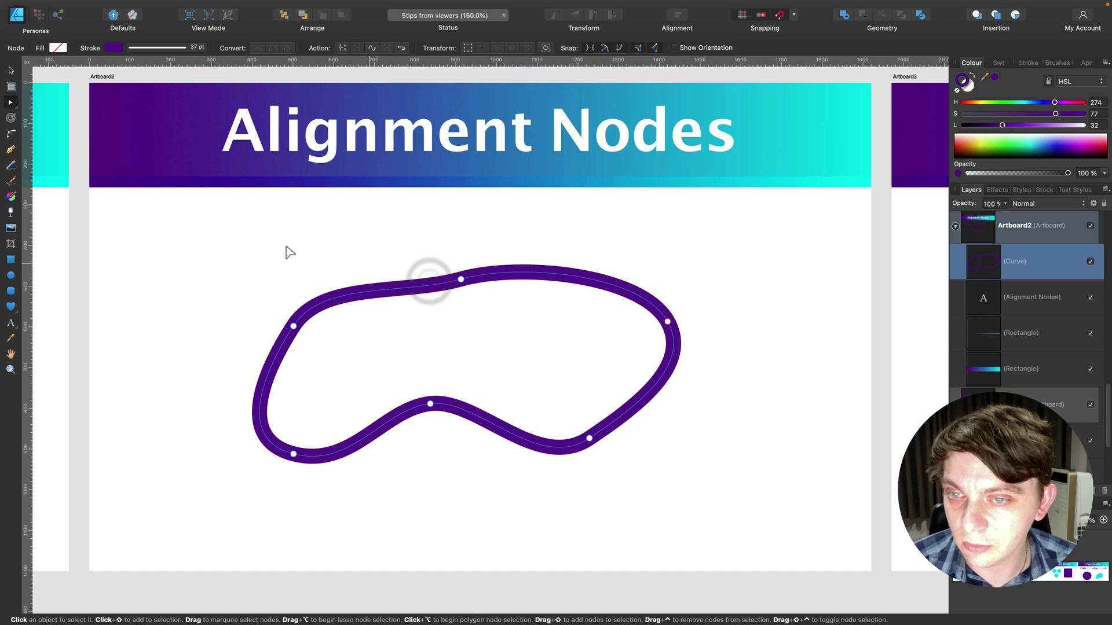
left_click_drag(243, 242, 761, 363)
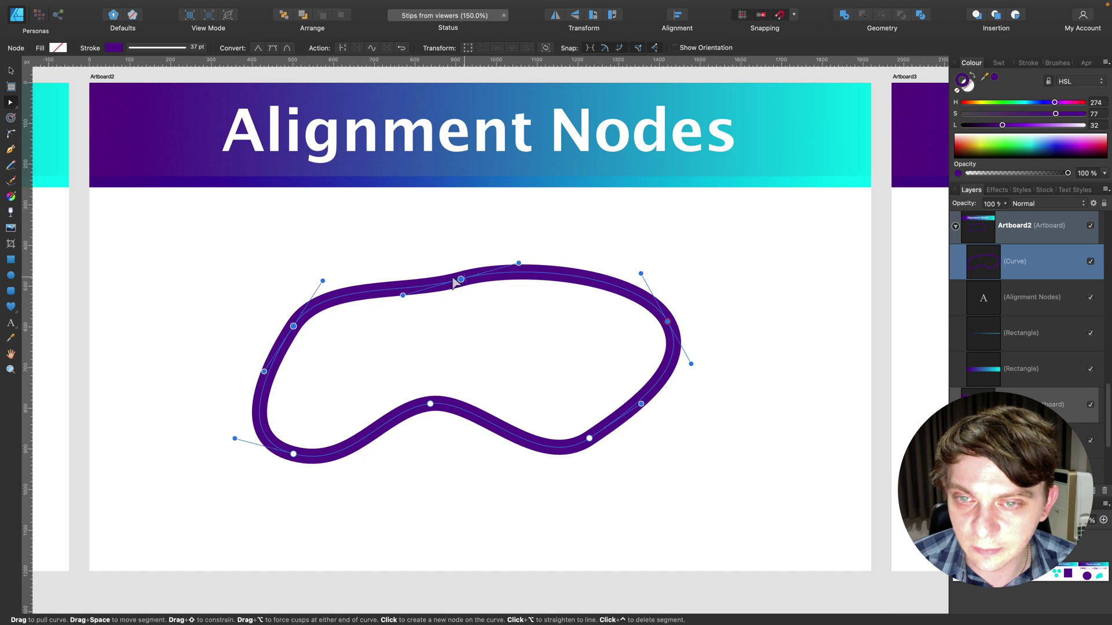
left_click(678, 15)
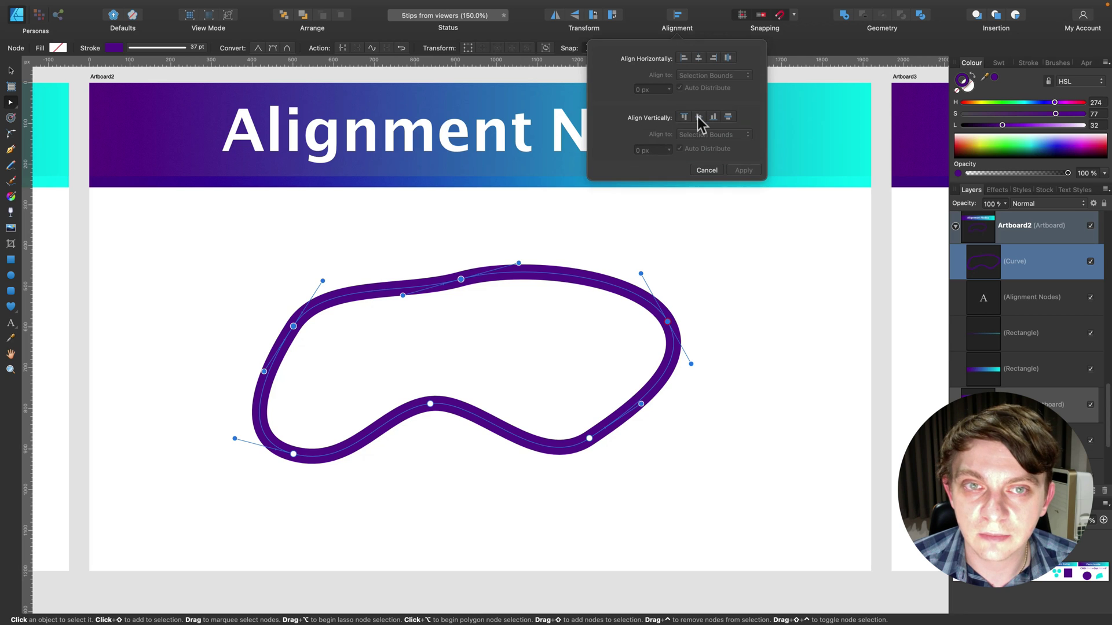
left_click(697, 116)
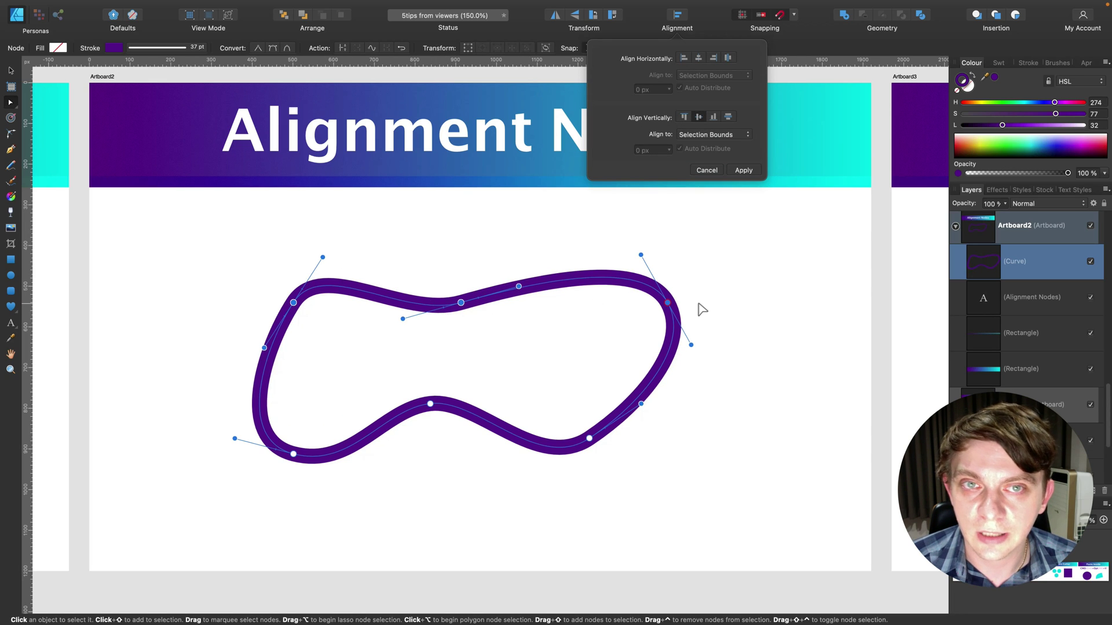
left_click(729, 58)
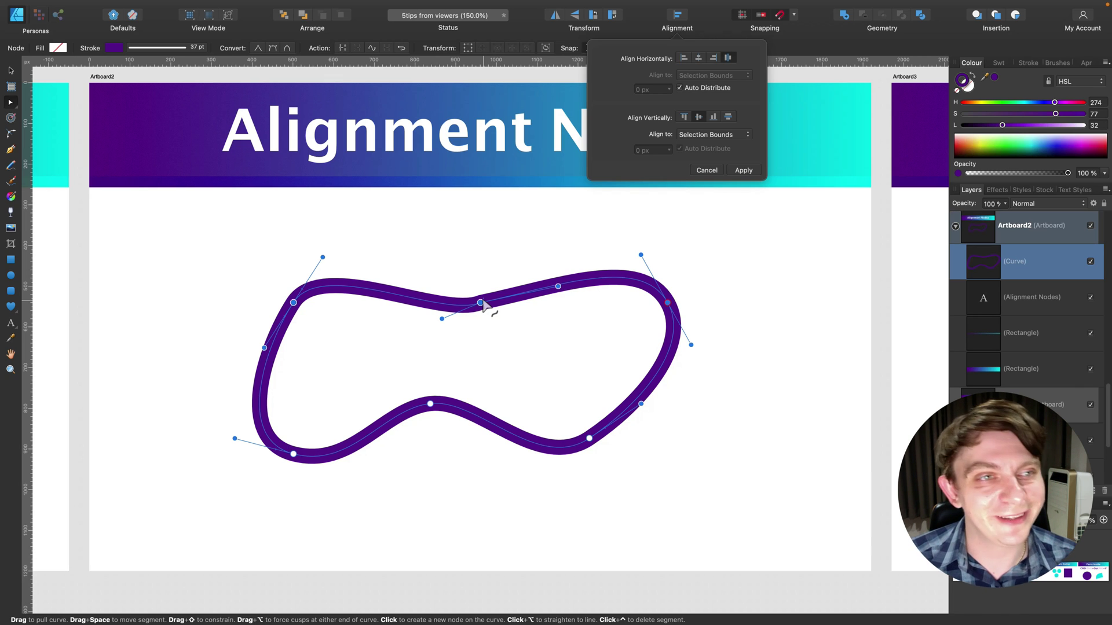
Step: Drag the top nodes down to put a gentle dip in the upper edge
left_click_drag(480, 302, 450, 349)
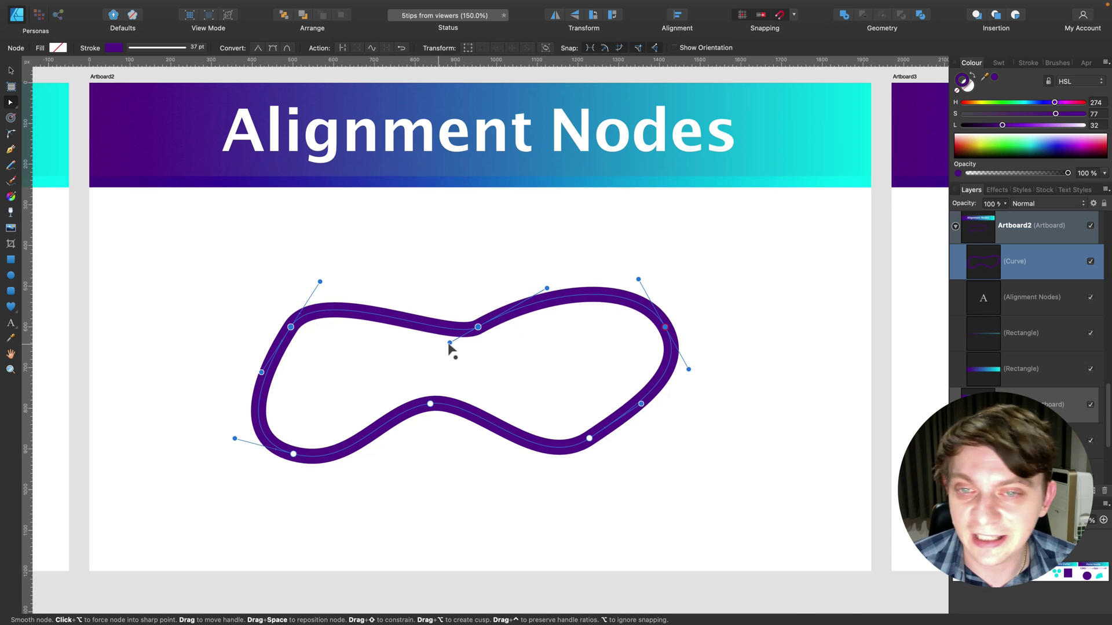
left_click(10, 70)
left_click(136, 223)
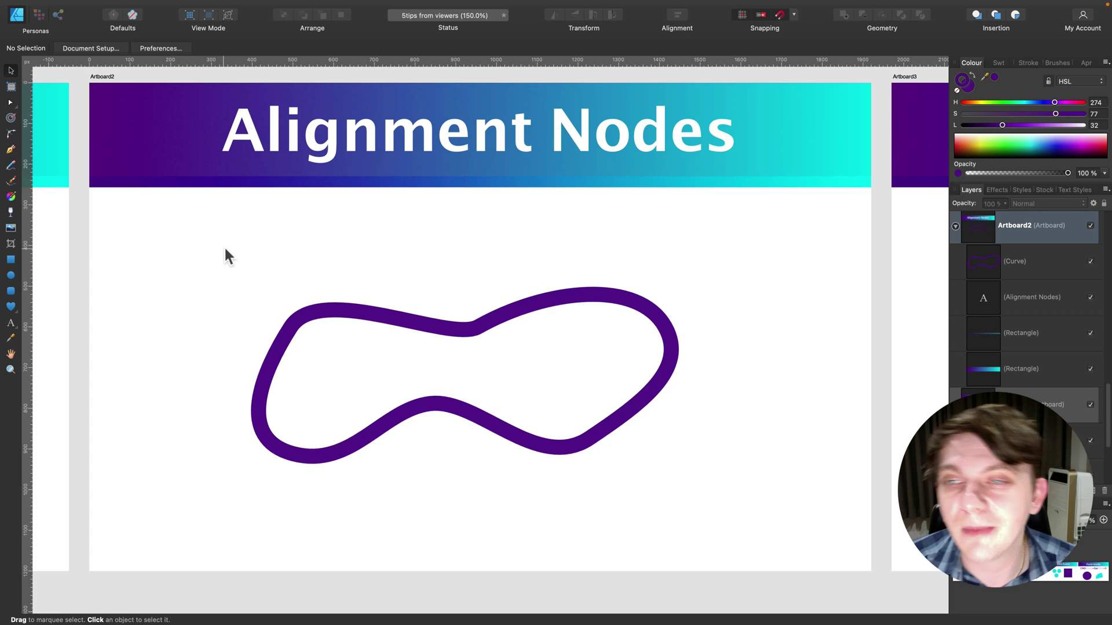
Step: Scroll right to the Warp in Affinity Photo slide with the warped 'Warp' screenshot
scroll(534, 293, "right", 5)
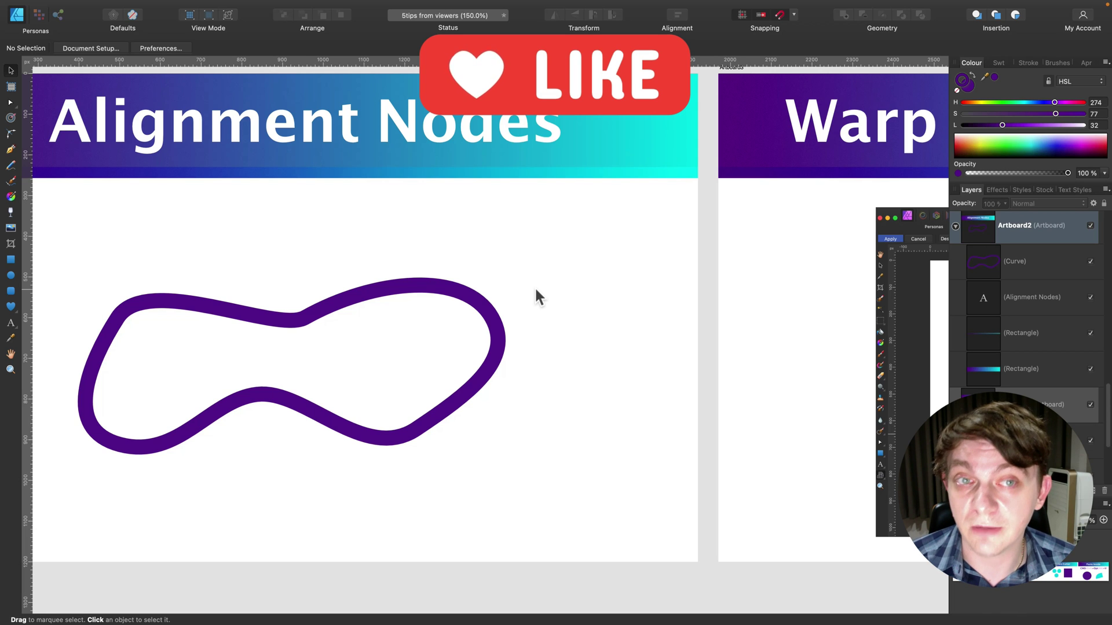
scroll(534, 286, "right", 3)
scroll(534, 286, "right", 10)
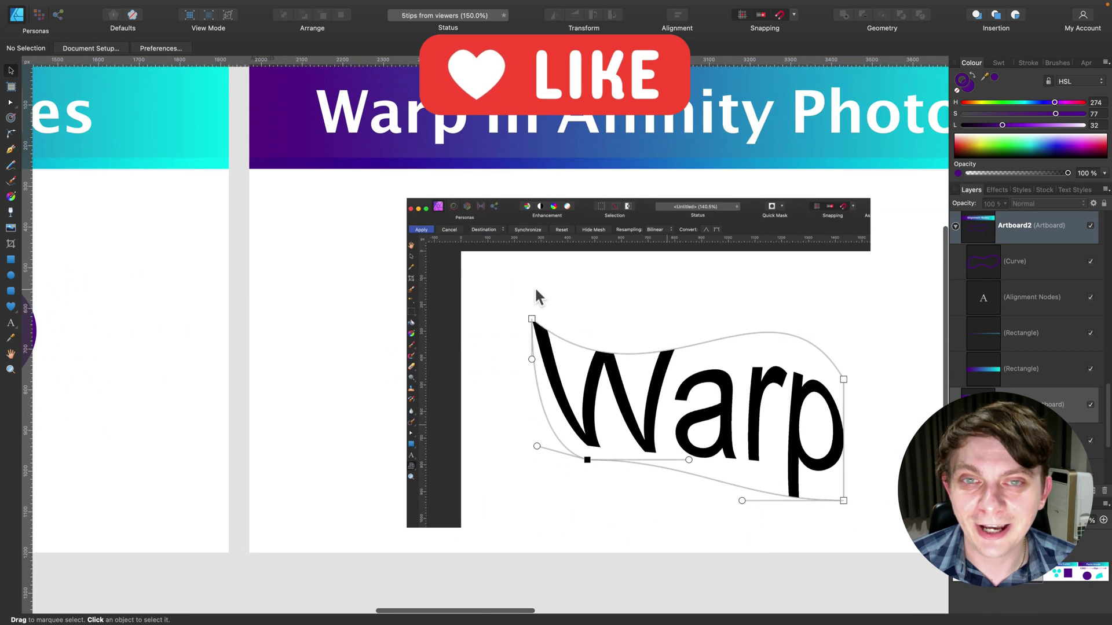
scroll(534, 287, "right", 1)
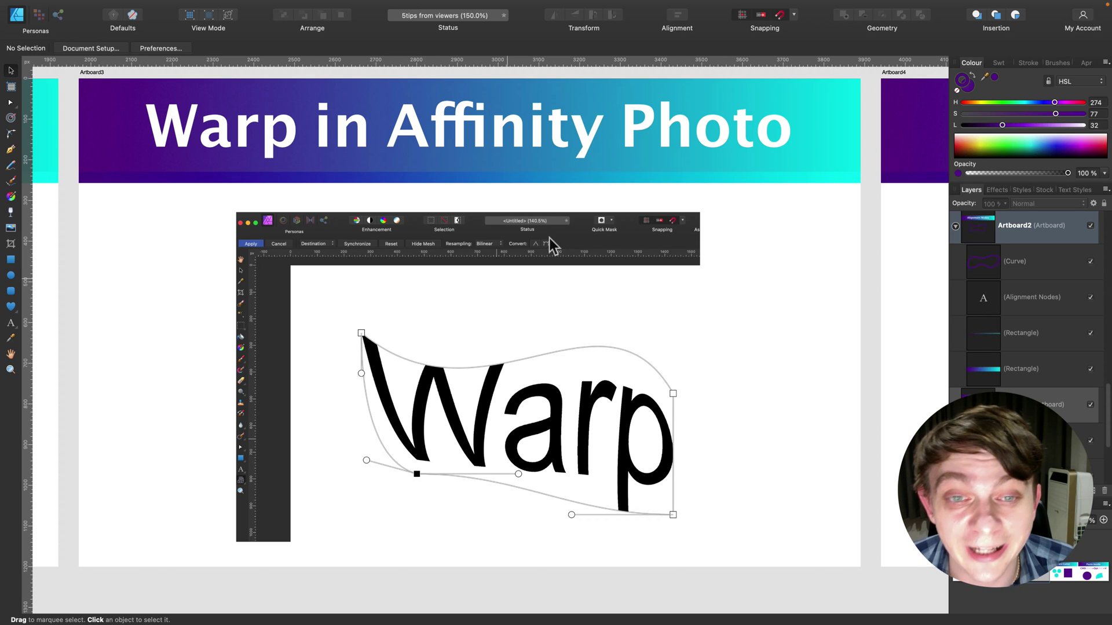
Step: On the Cookie Cutter slide, drag the three cyan circles into an overlapping cluster and select all three
scroll(793, 262, "right", 5)
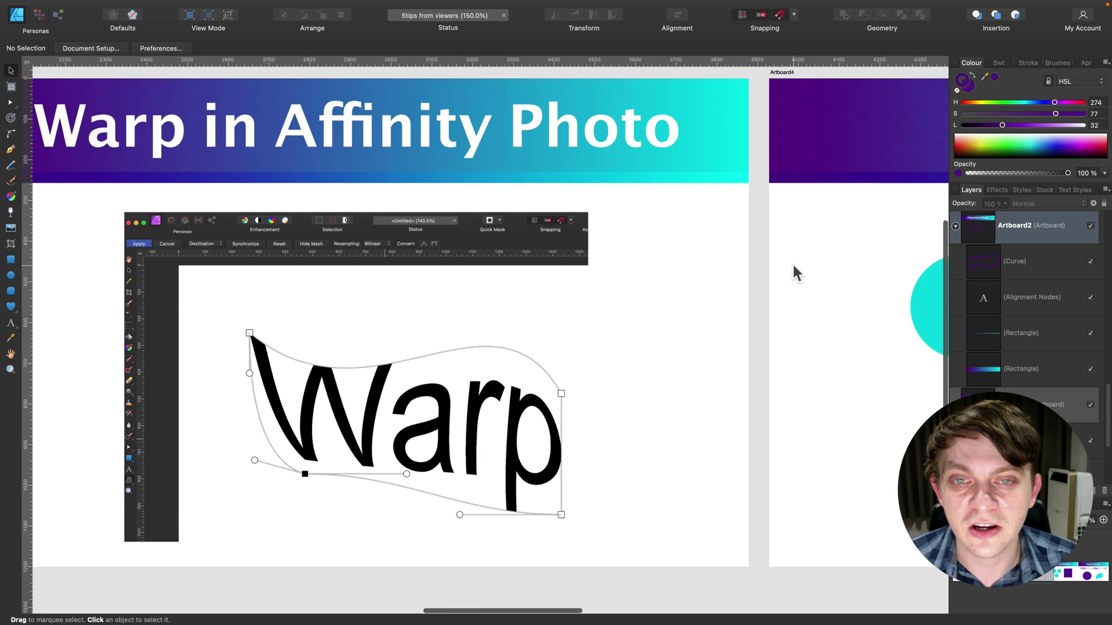
scroll(793, 267, "right", 3)
scroll(794, 267, "right", 15)
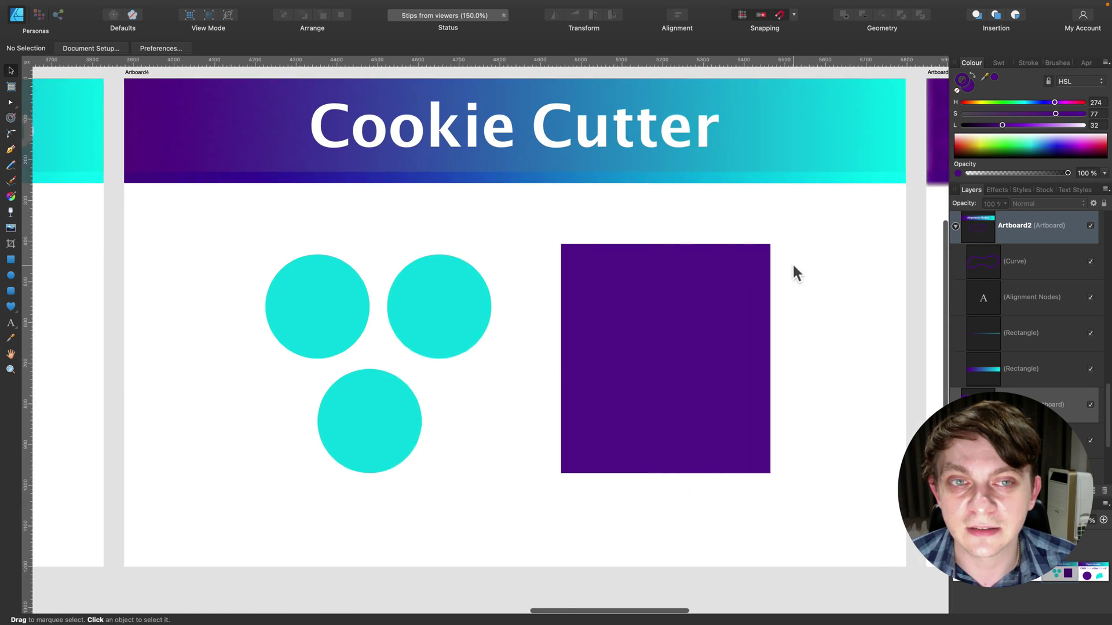
scroll(792, 262, "right", 4)
scroll(792, 262, "left", 7)
scroll(793, 265, "right", 2)
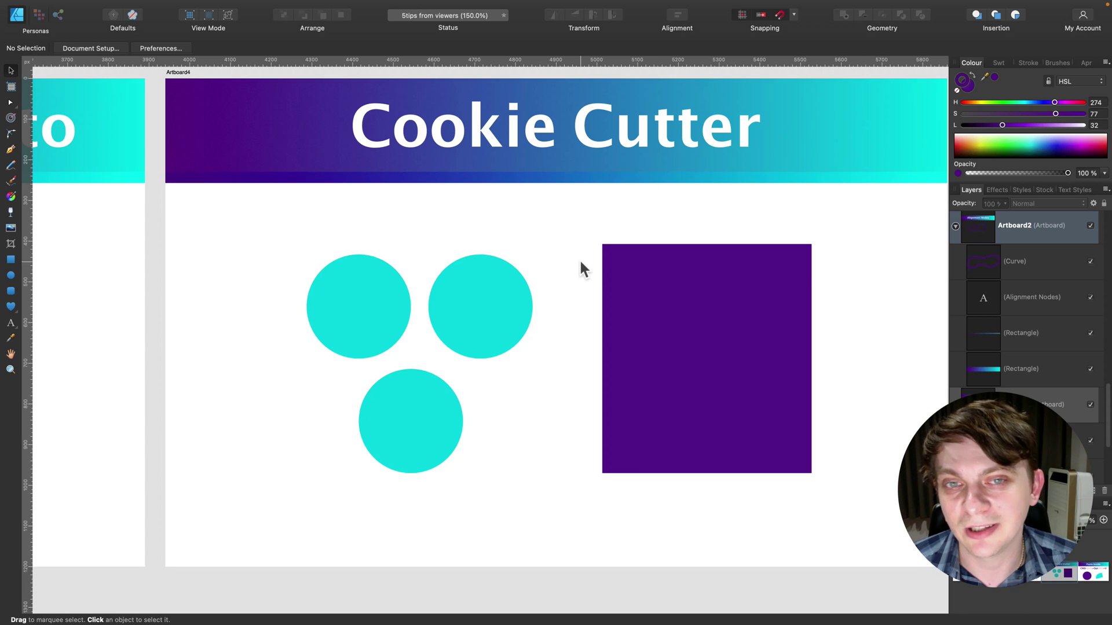
left_click(515, 301)
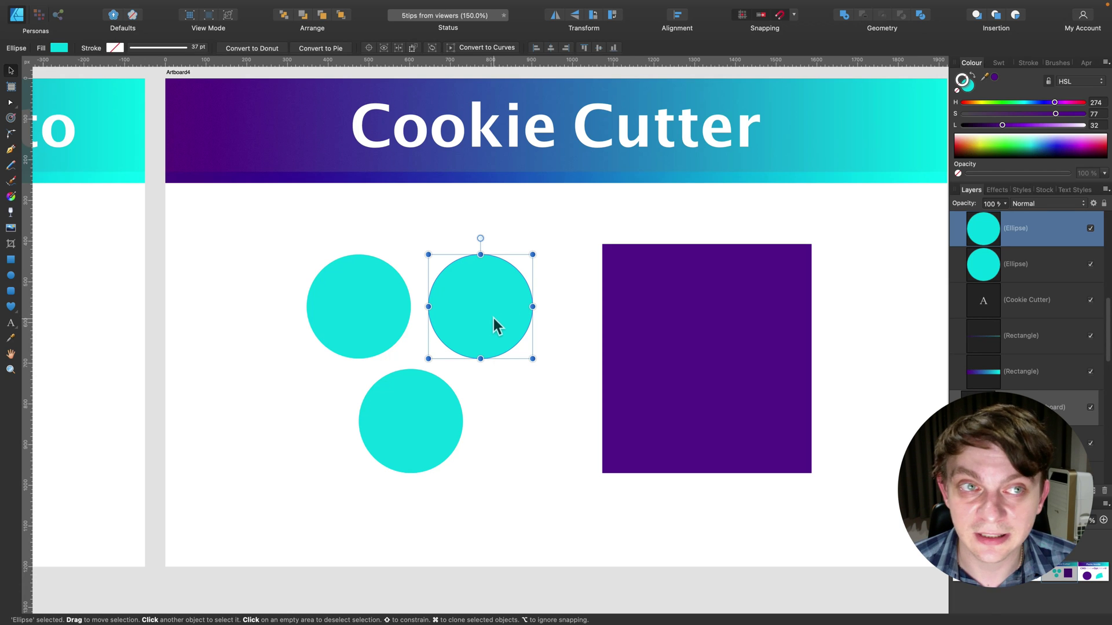
left_click_drag(471, 331, 418, 331)
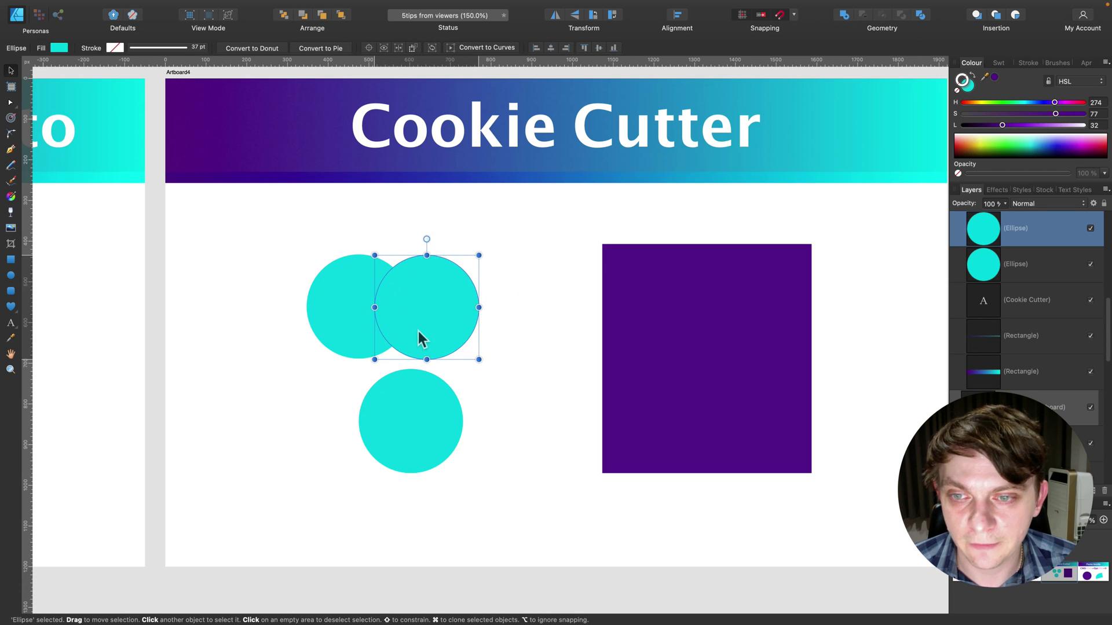
left_click_drag(443, 421, 375, 343)
left_click(266, 298)
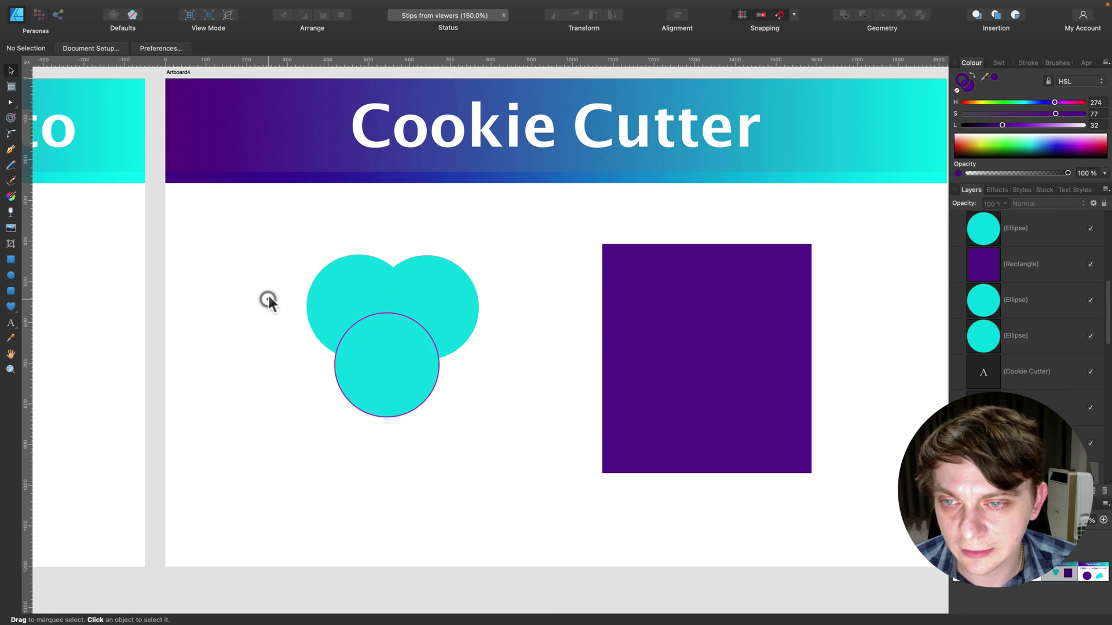
left_click_drag(260, 224, 525, 464)
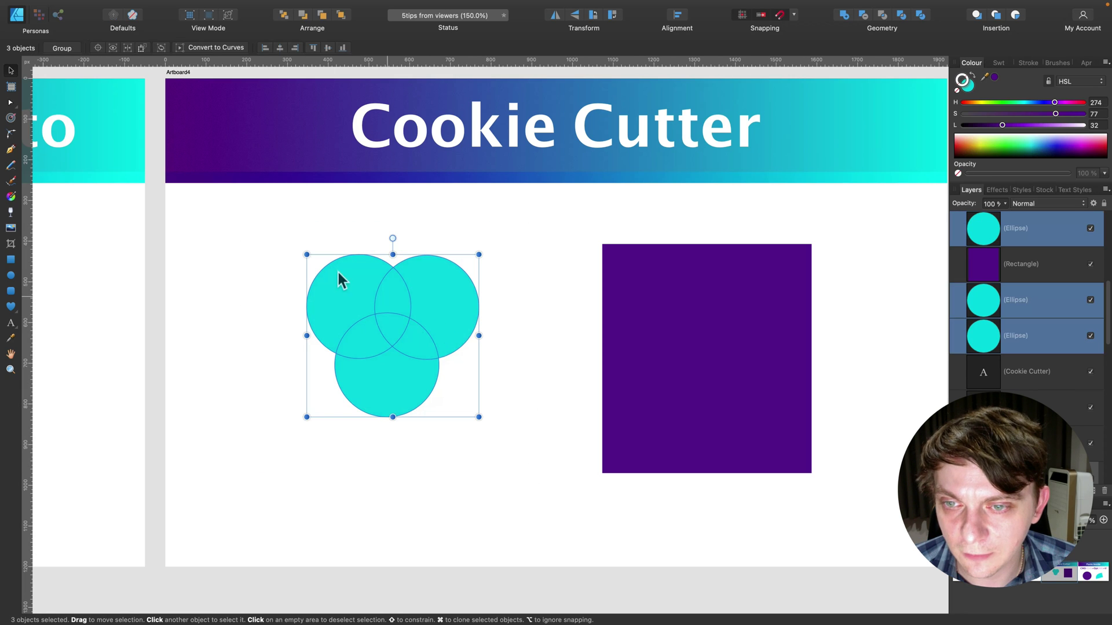
Step: Divide the circles with Geometry > Divide and pull the pieces slightly apart
left_click(921, 16)
left_click(551, 348)
left_click_drag(427, 297, 442, 287)
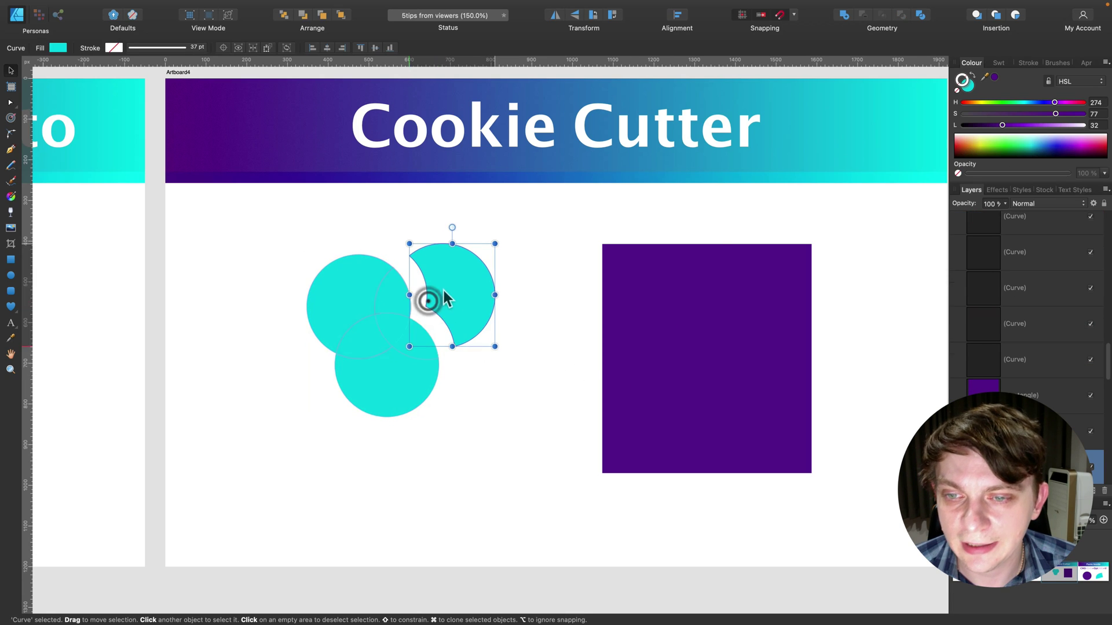
left_click_drag(347, 294, 329, 282)
left_click_drag(401, 304, 389, 296)
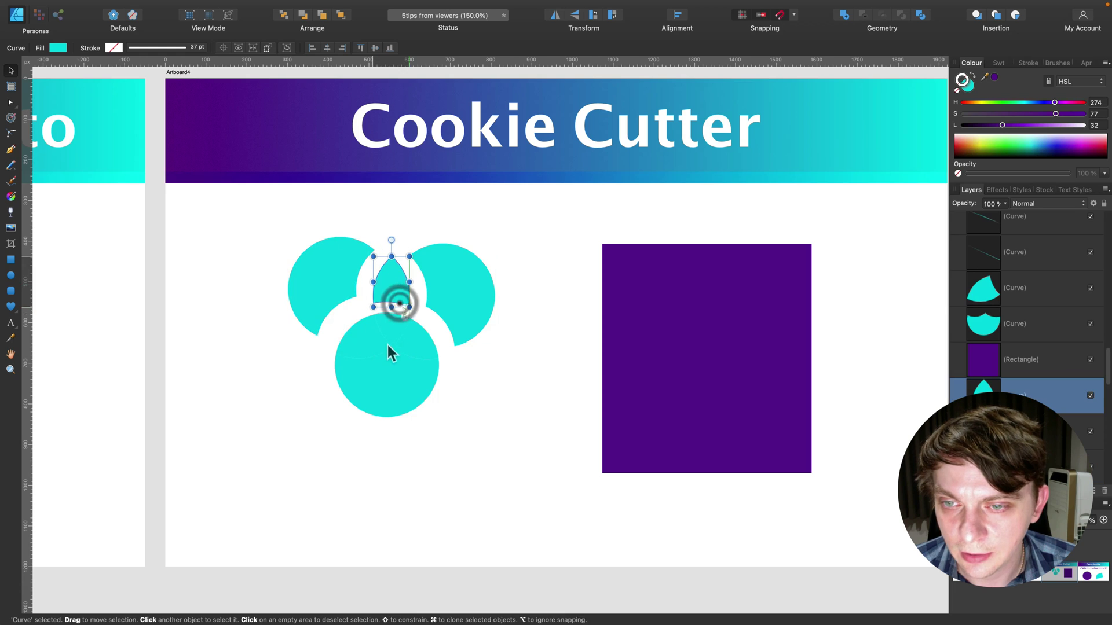
left_click_drag(364, 336, 426, 339)
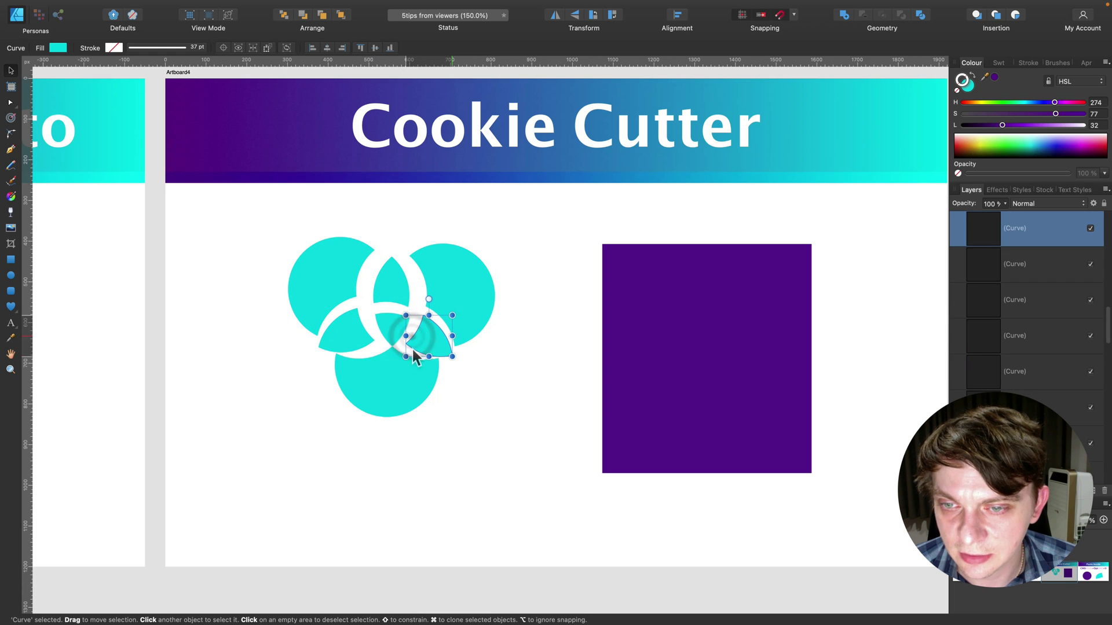
left_click_drag(388, 370, 389, 391)
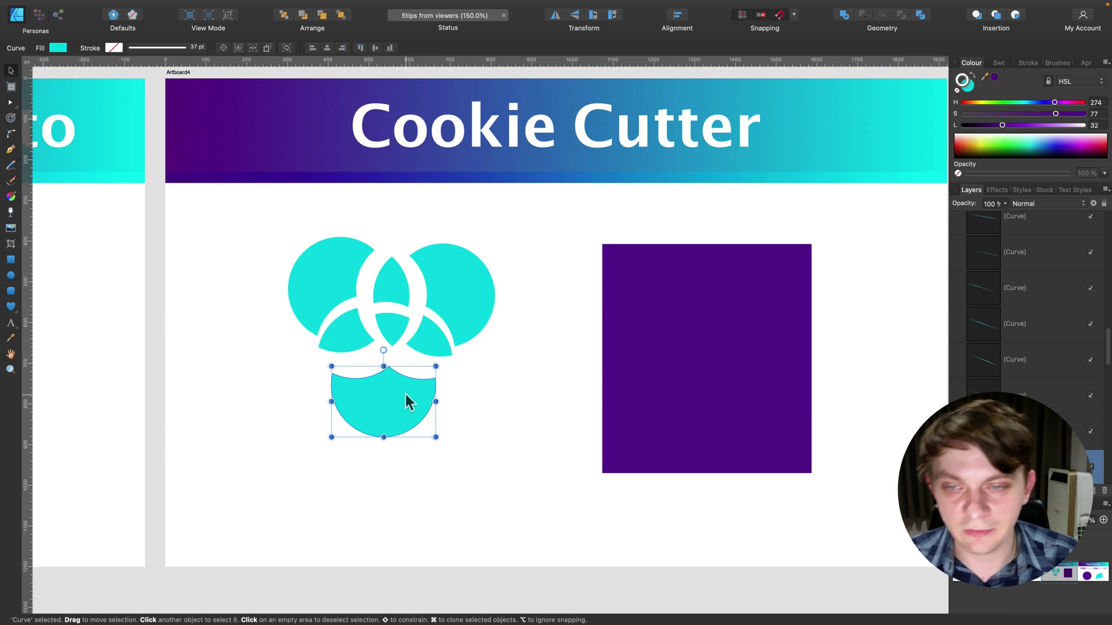
Step: Select the divided curve pieces one by one in the Layers panel, then deselect
left_click(1036, 357)
left_click(1041, 322)
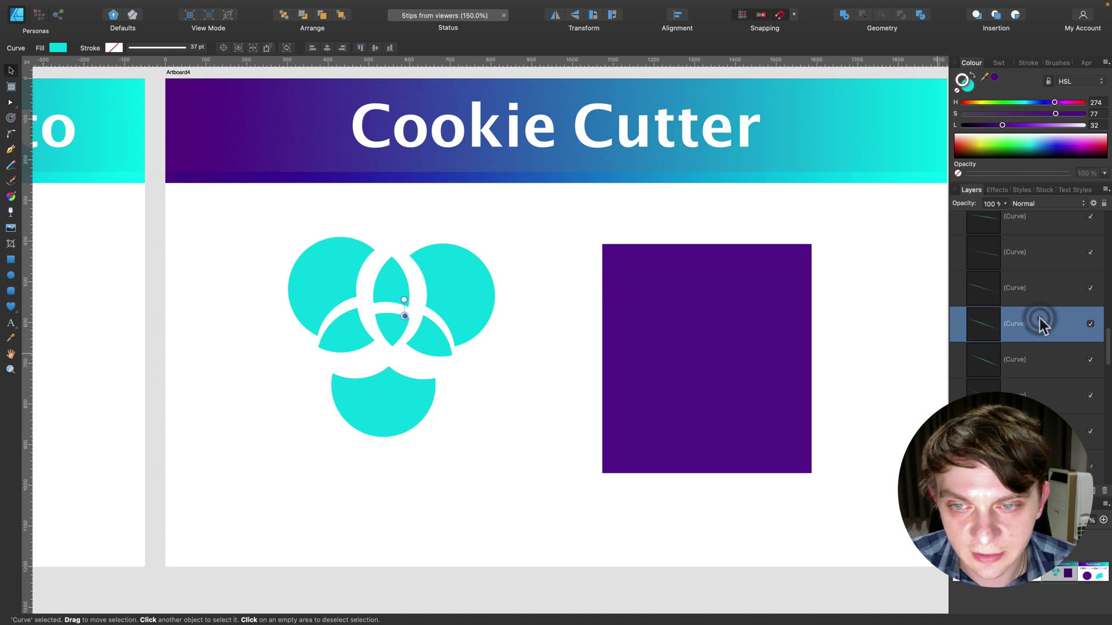
left_click(1045, 285)
left_click(1046, 255)
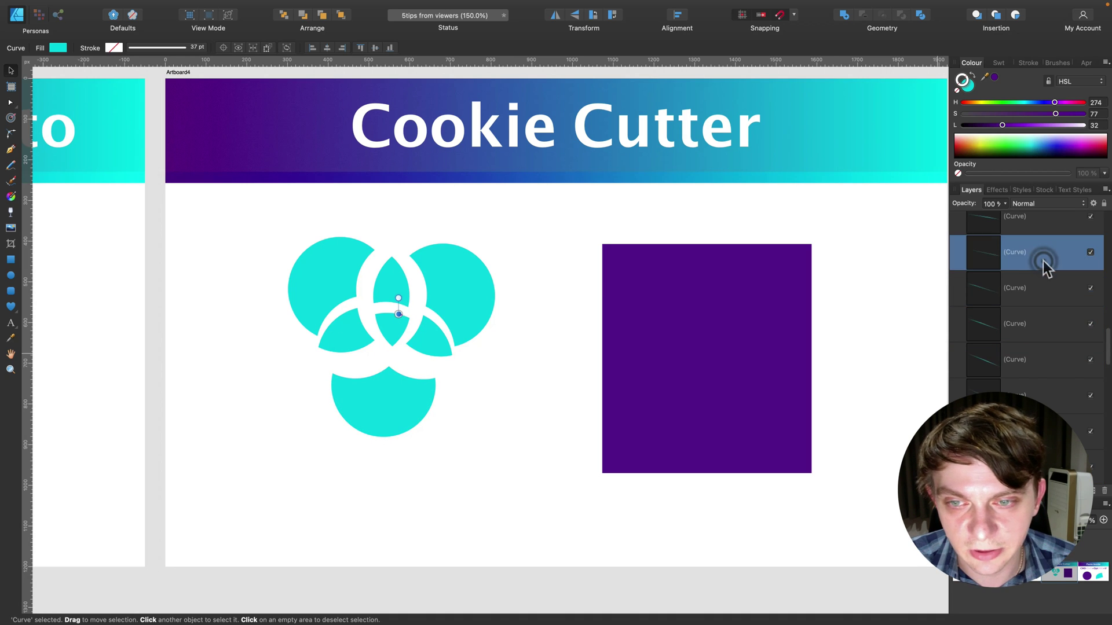
left_click(1047, 362)
left_click(1046, 395)
scroll(1032, 355, "up", 2)
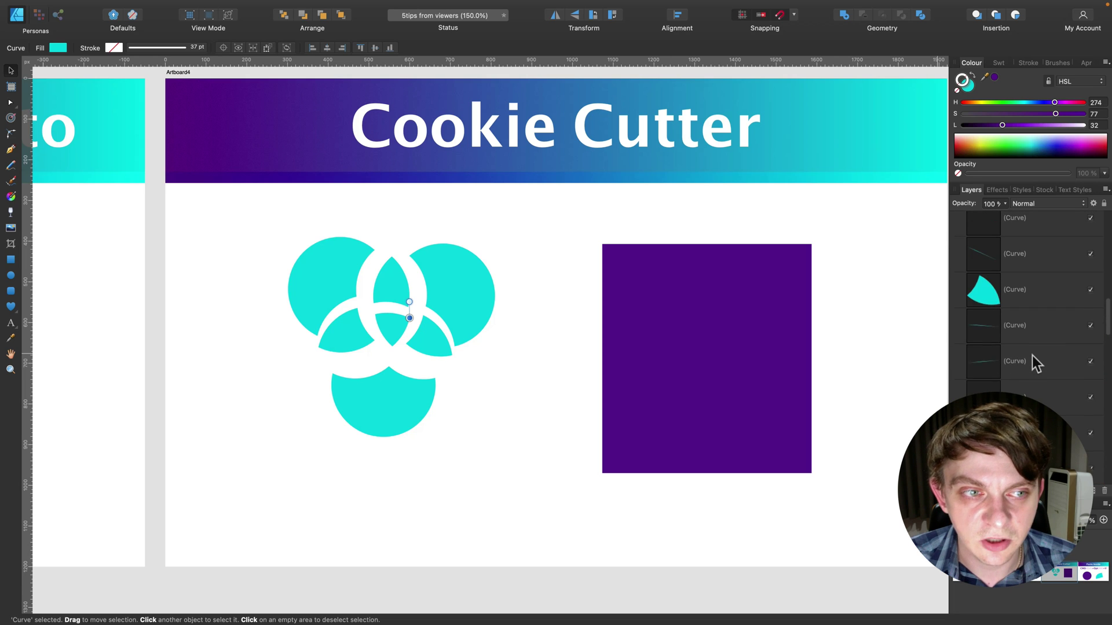
left_click(522, 328)
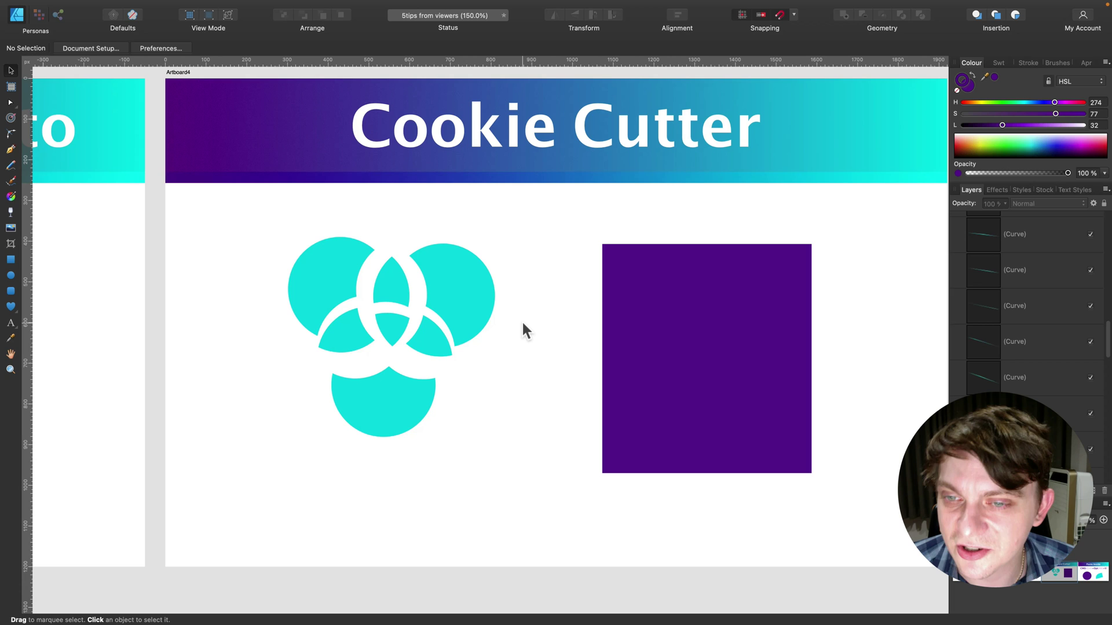
key("super+z")
key("super+z")
key("super+z")
key("super+z")
key("super+z")
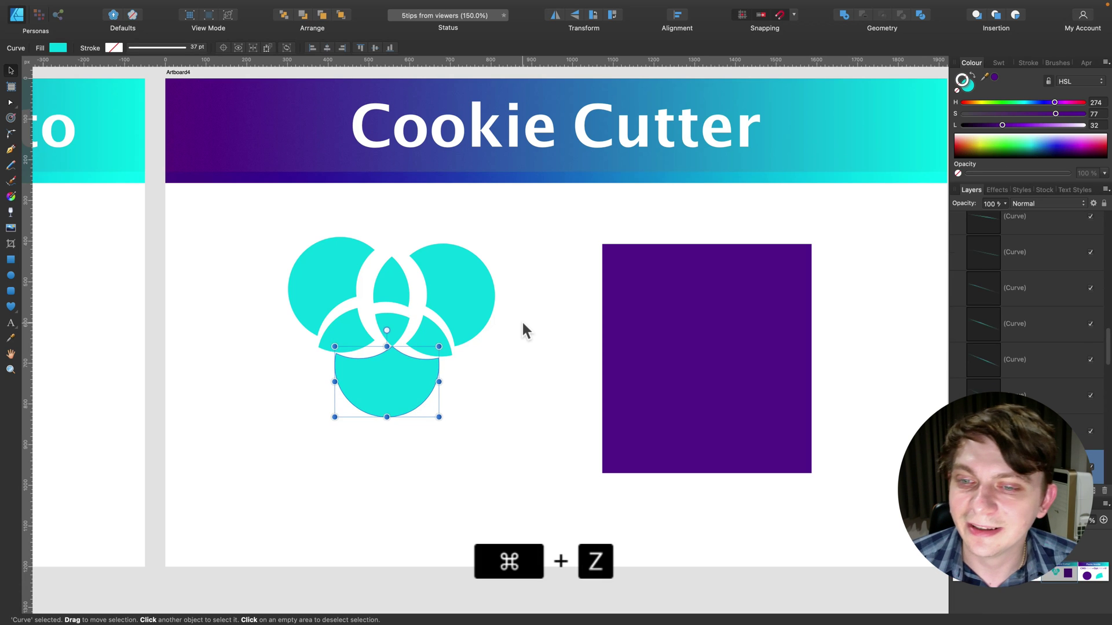
key("super+z")
key("super+z")
key("super+z")
key("super+z")
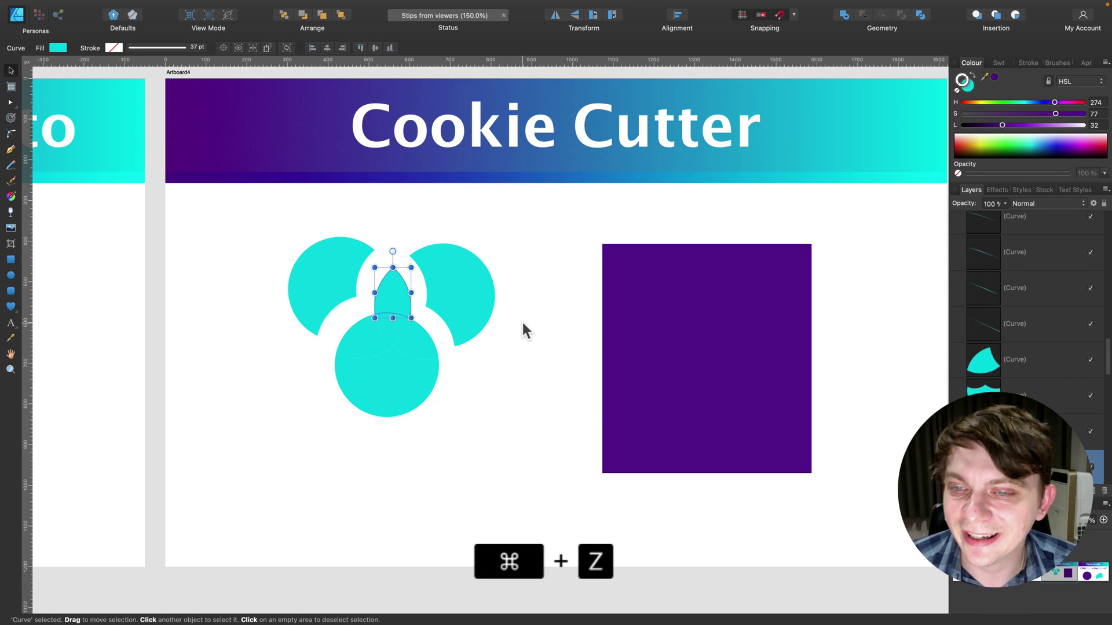
key("super+z")
key("super+z")
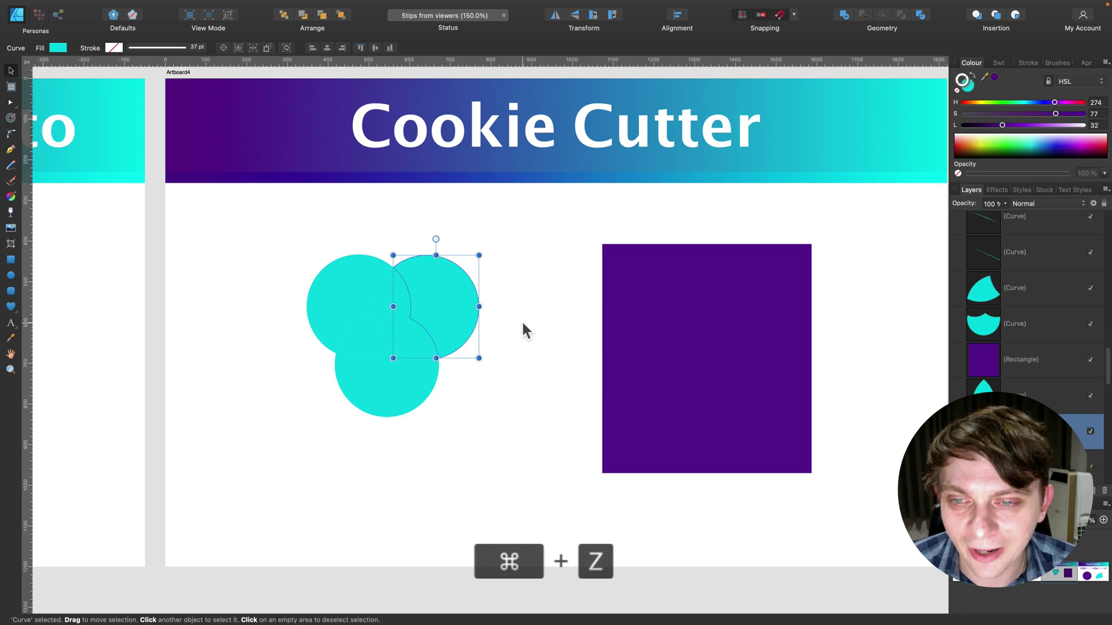
left_click(502, 300)
key("super+z")
key("super+z")
key("super+z")
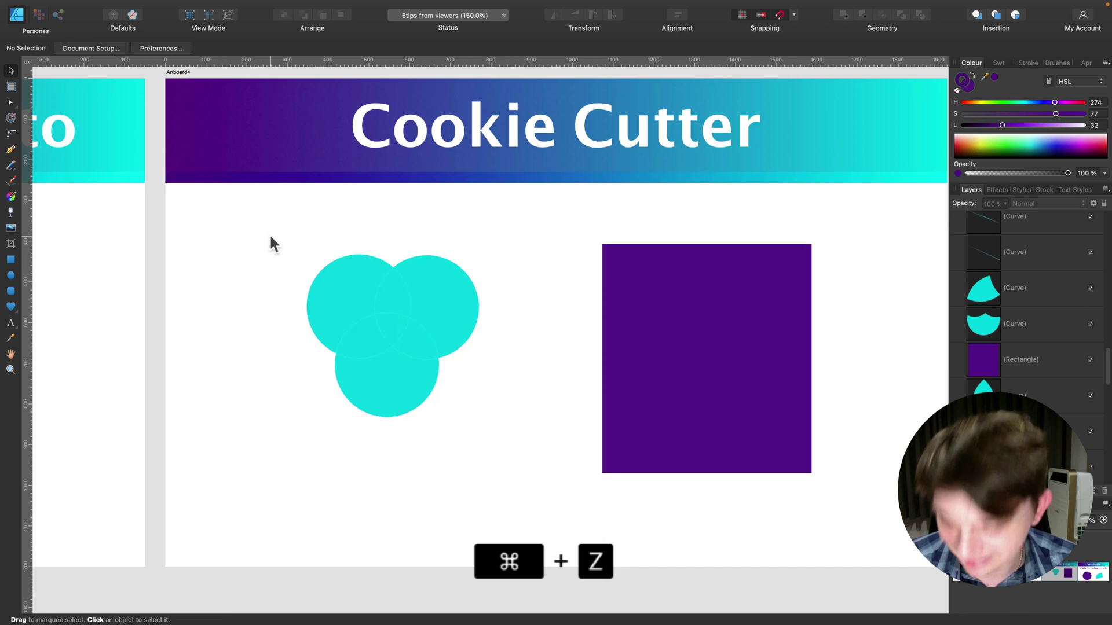
key("super+z")
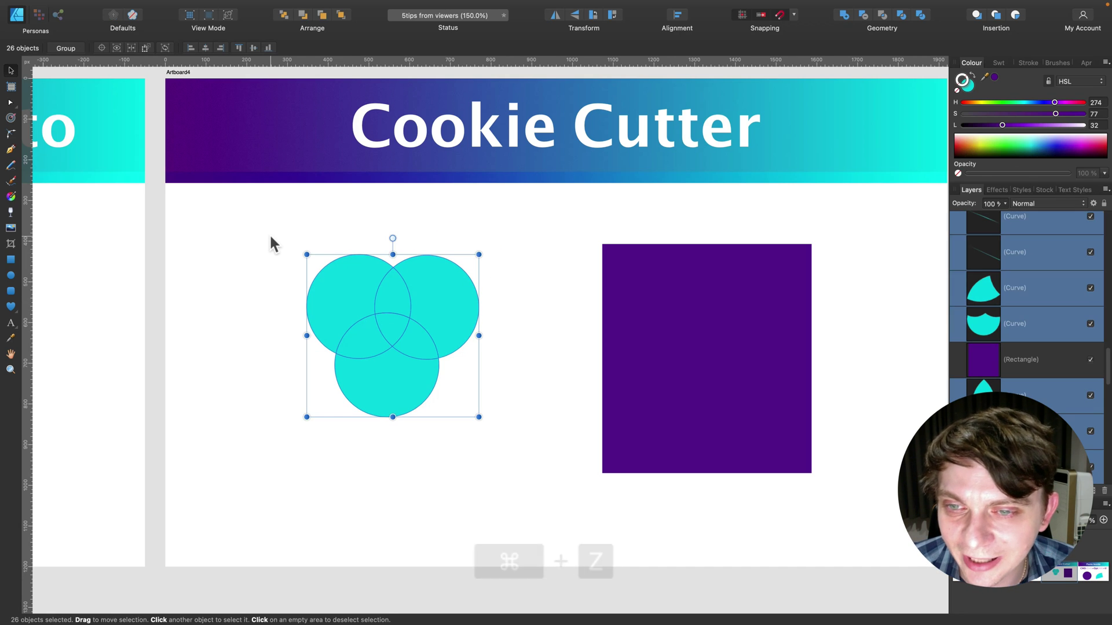
key("super+z")
key("super+z")
key("super+z")
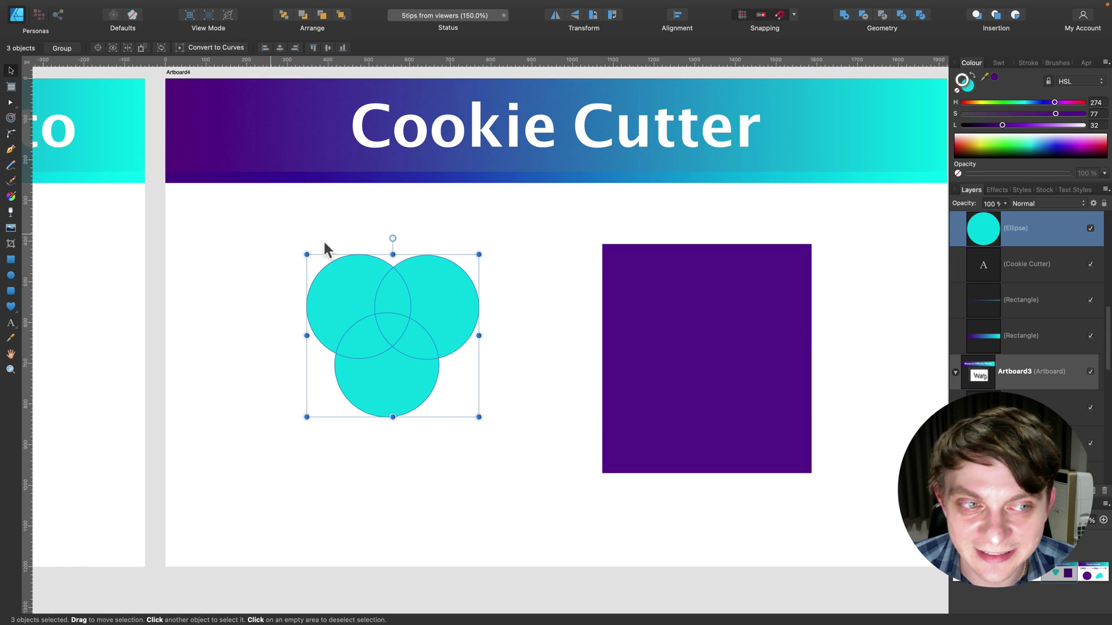
left_click(504, 259)
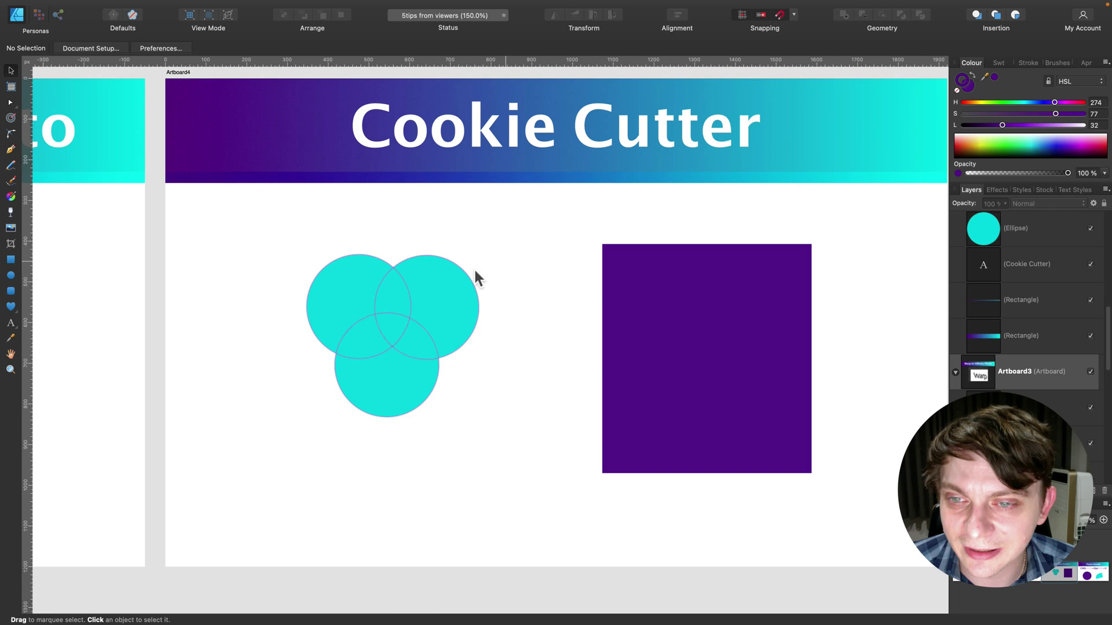
left_click_drag(453, 280, 466, 268)
key("super+z")
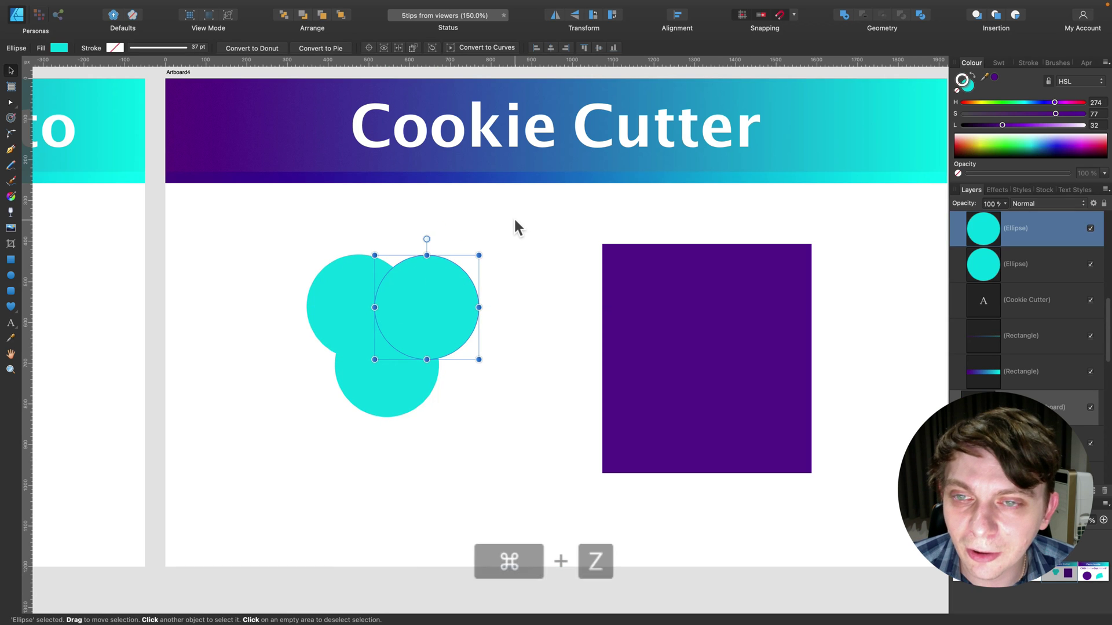
left_click(513, 216)
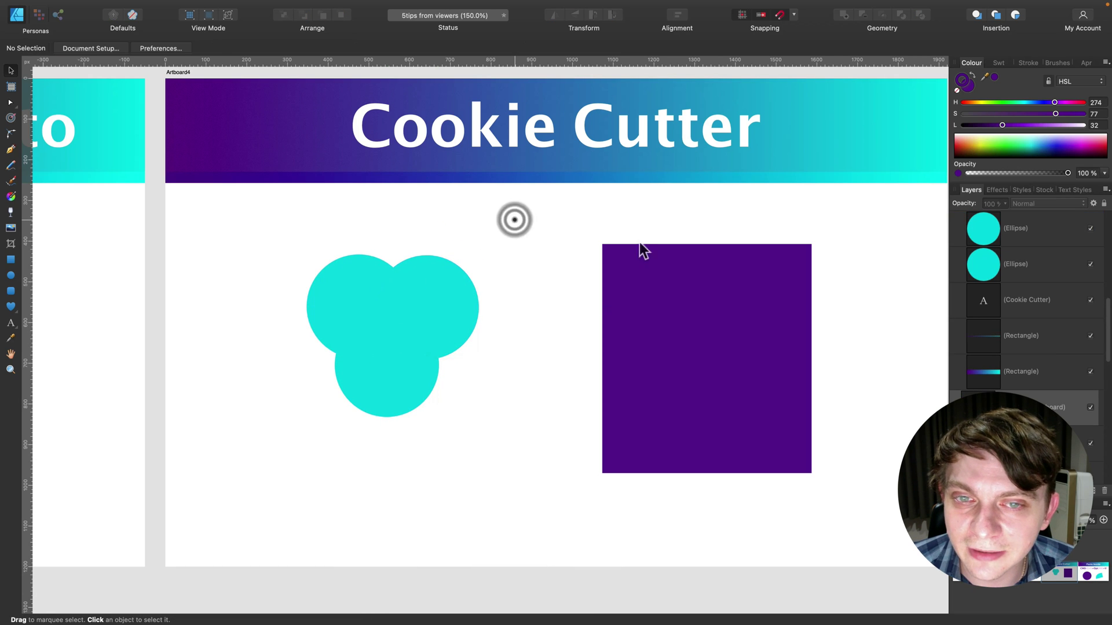
Step: Move the purple square up-left and set its opacity to 57%
left_click(617, 316)
left_click_drag(655, 300, 616, 278)
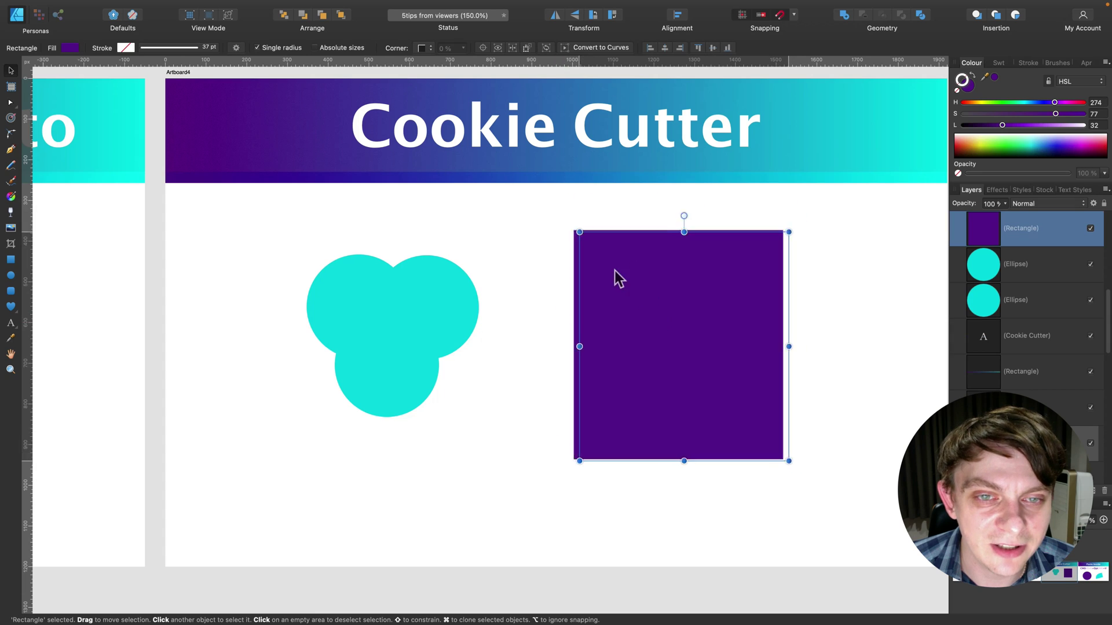
left_click(1006, 204)
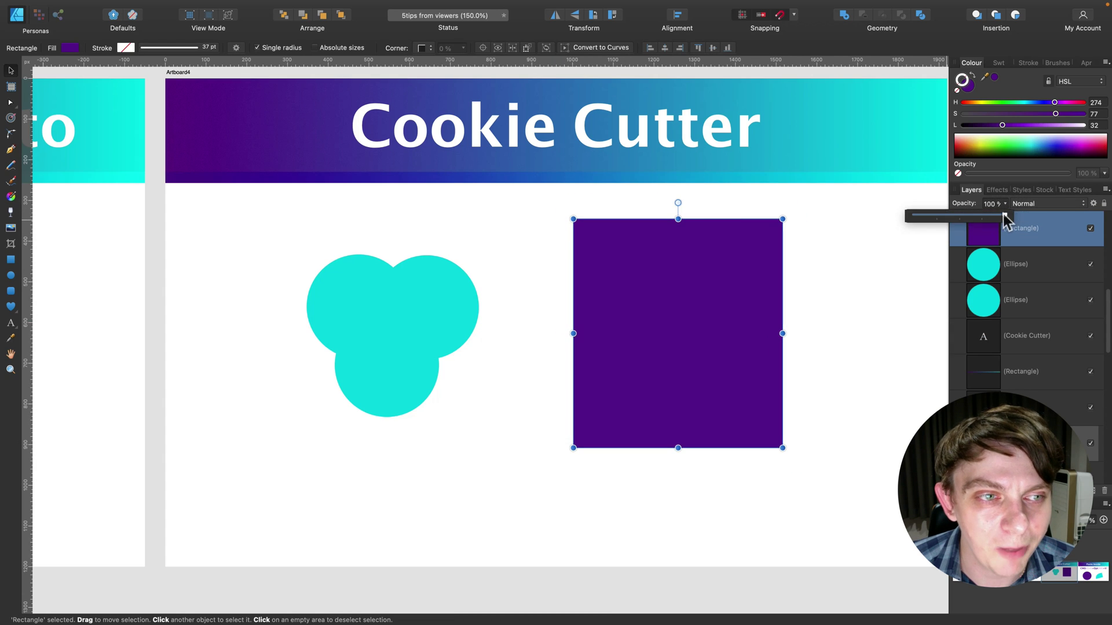
left_click_drag(1004, 214, 965, 215)
Step: Place the square behind the cyan circles and select all four shapes
left_click_drag(691, 270, 409, 264)
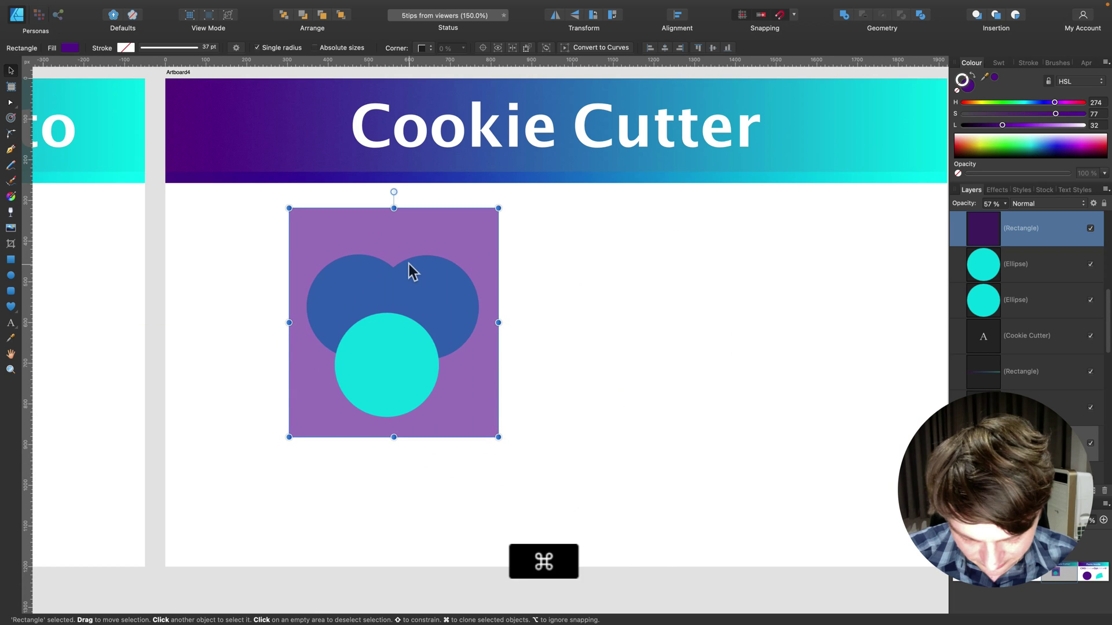
key("super+shift+bracketleft")
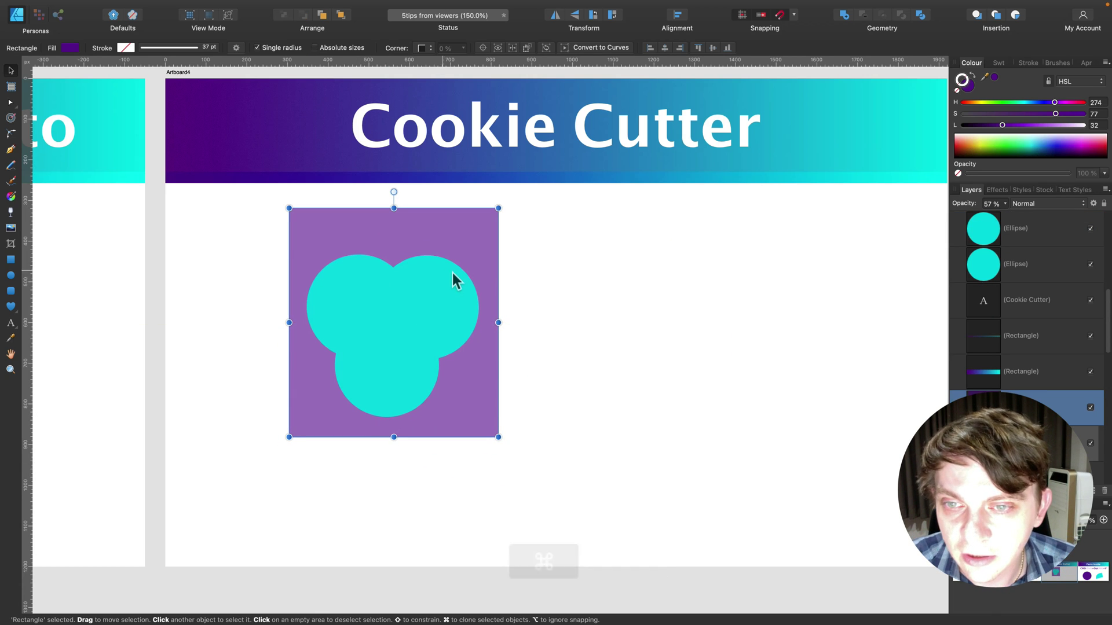
left_click(598, 340)
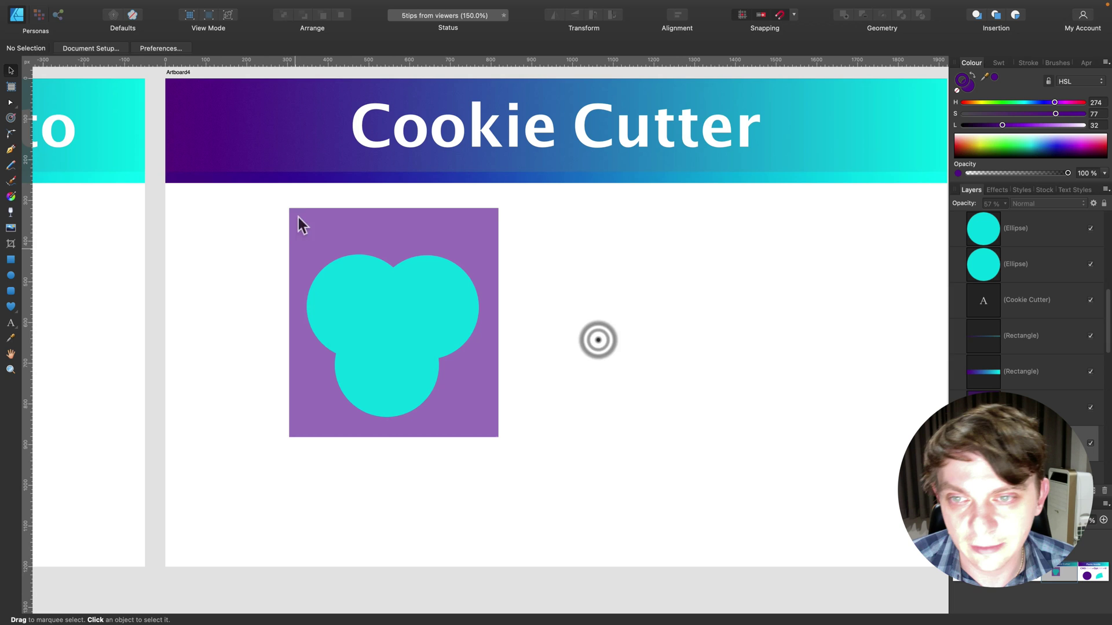
left_click_drag(263, 200, 544, 480)
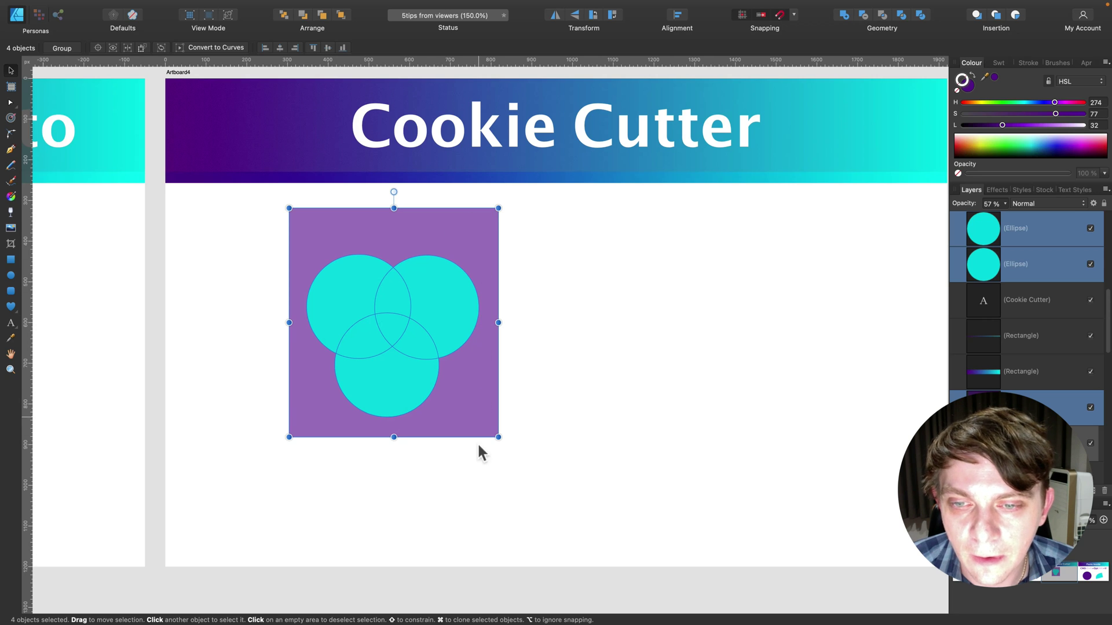
Step: Divide the shapes, move the purple background right, and pull two cyan pieces outward
left_click(920, 16)
left_click(611, 313)
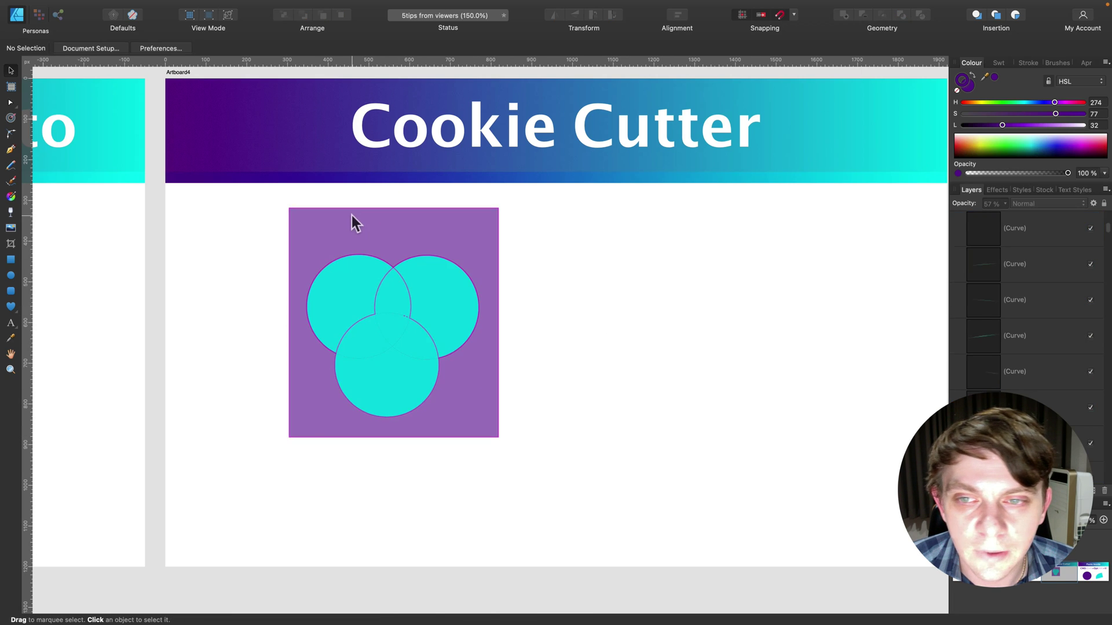
left_click_drag(352, 215, 716, 219)
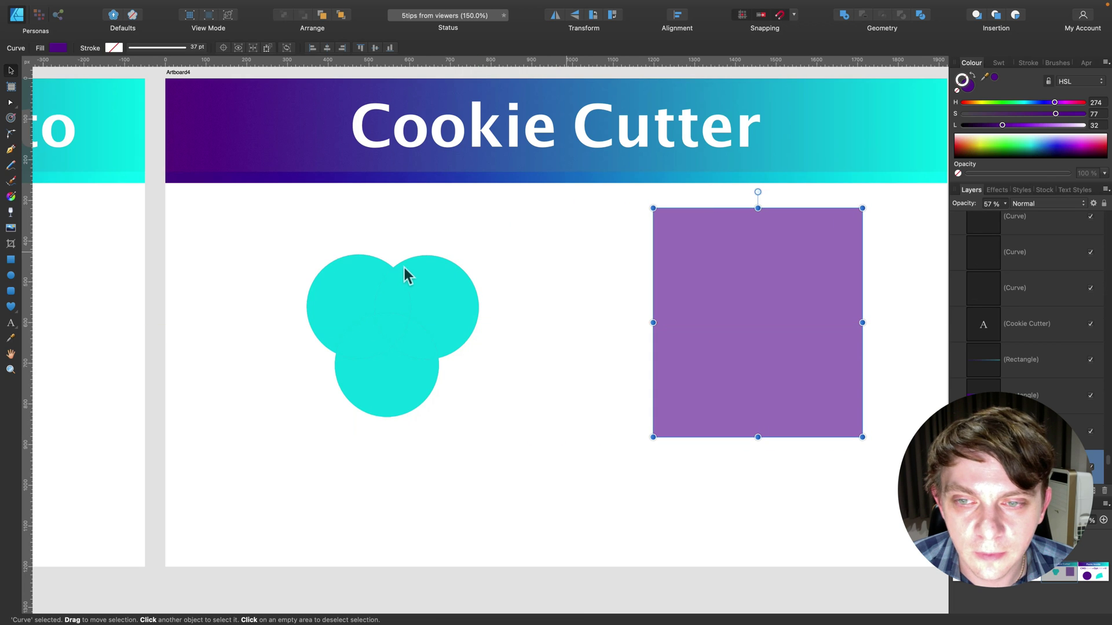
left_click_drag(434, 287, 487, 266)
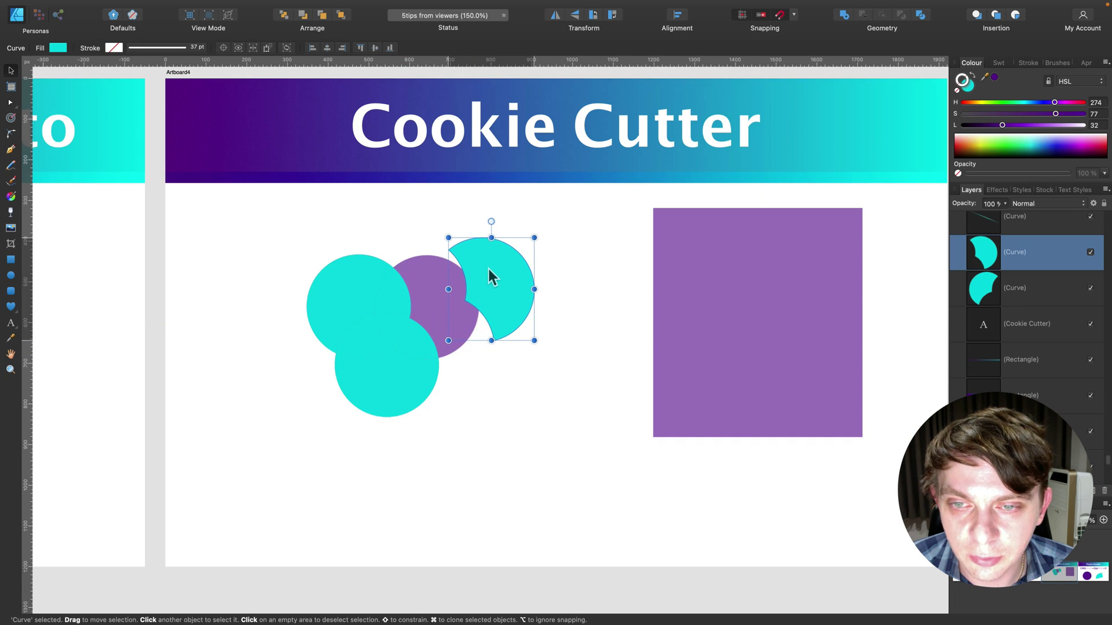
left_click(350, 282)
left_click_drag(350, 281, 295, 248)
Step: Scatter the remaining cyan pieces around the purple centre, rotating one crescent clockwise
left_click_drag(387, 294, 399, 271)
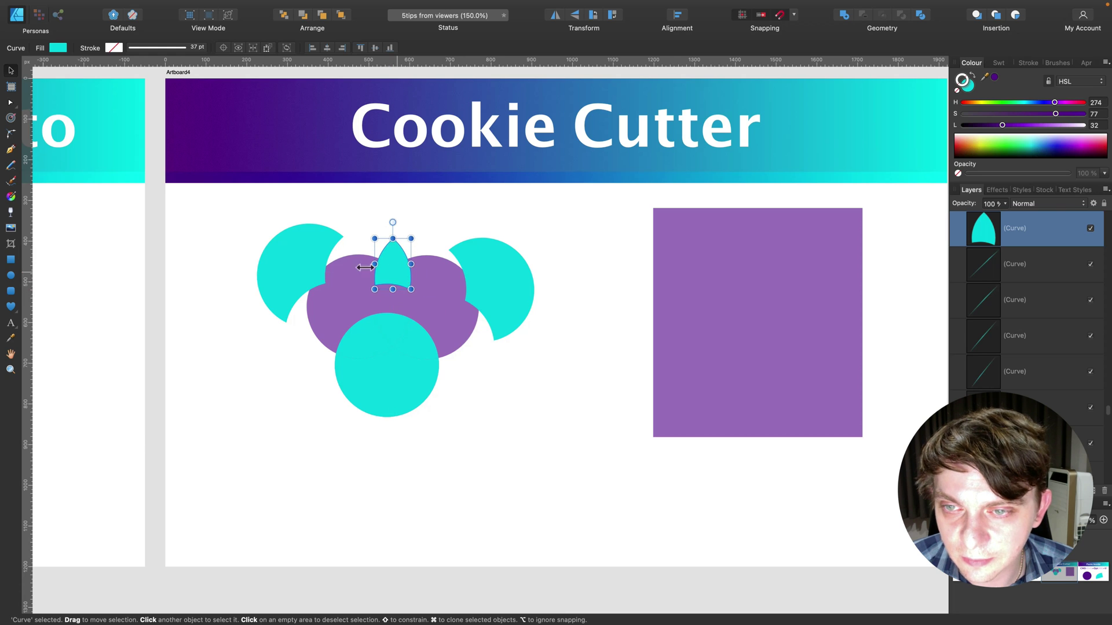
left_click_drag(318, 266, 321, 332)
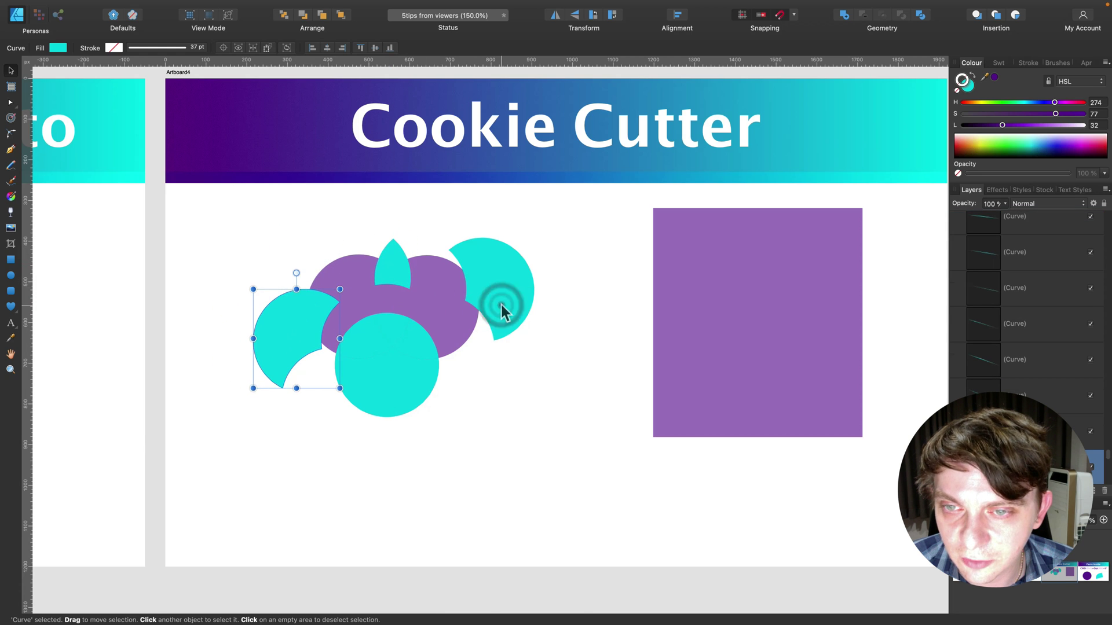
left_click_drag(501, 312, 464, 282)
left_click_drag(415, 340, 471, 340)
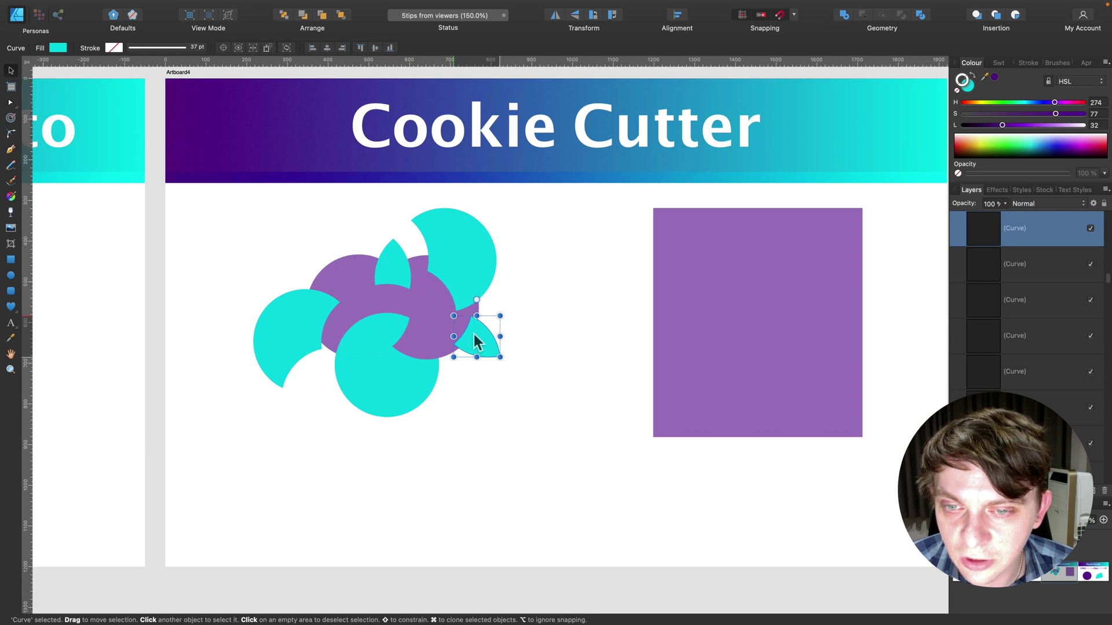
left_click_drag(423, 382, 453, 405)
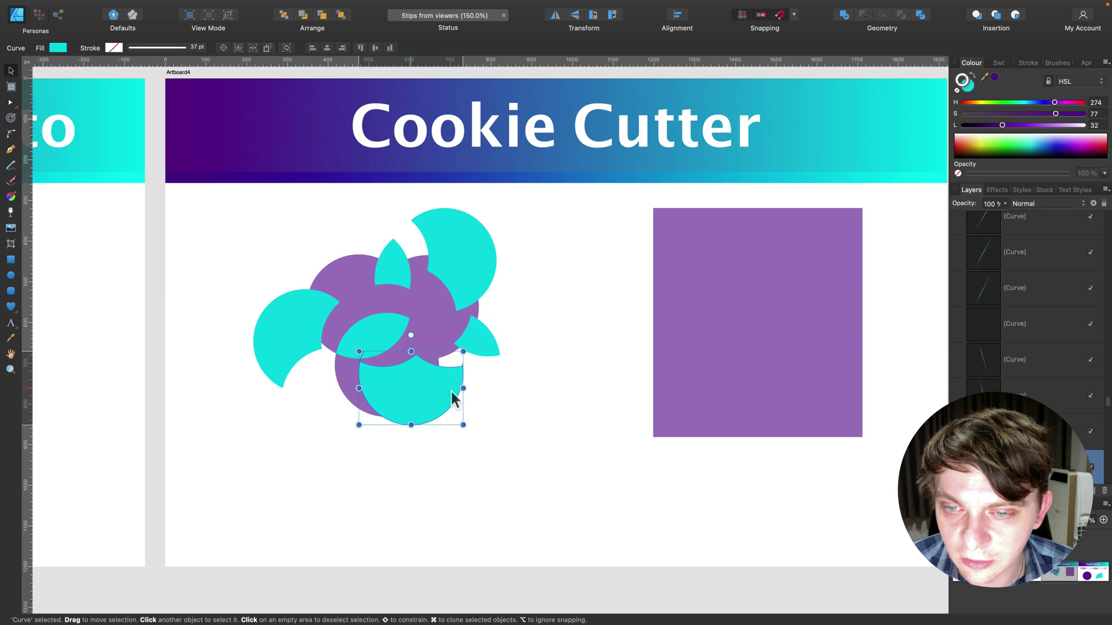
left_click_drag(415, 340, 444, 347)
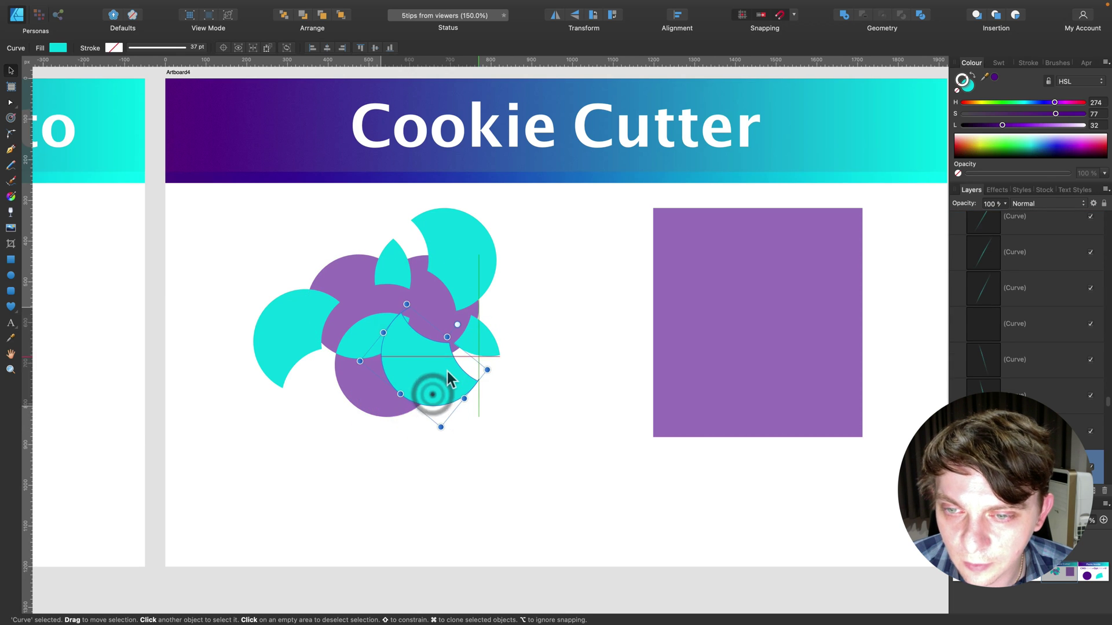
left_click_drag(434, 399, 447, 376)
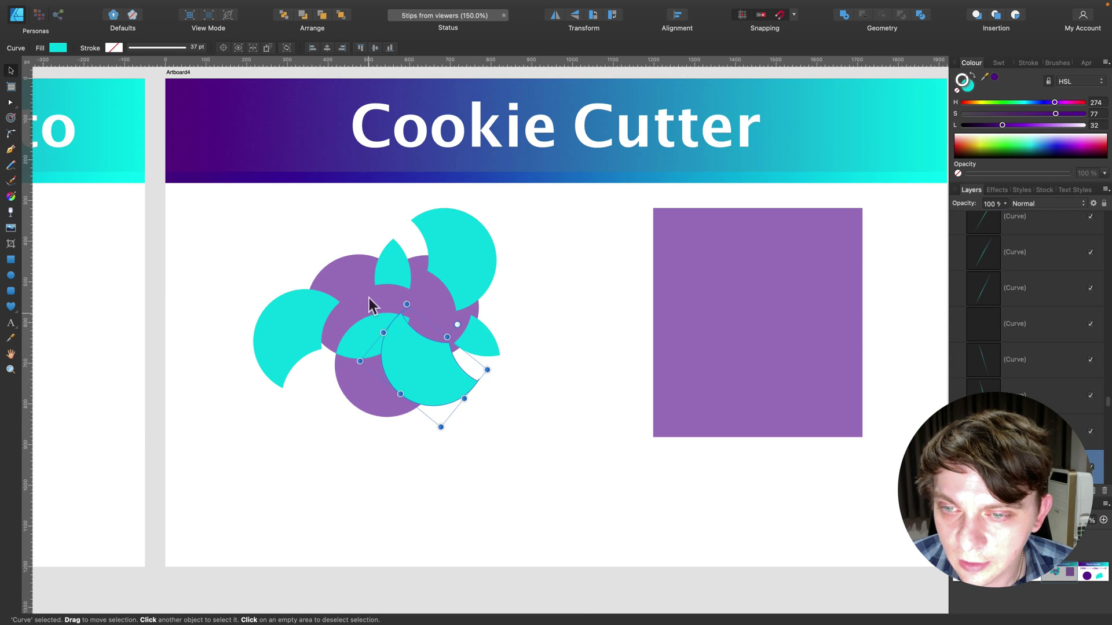
left_click(1015, 265)
left_click(1019, 359)
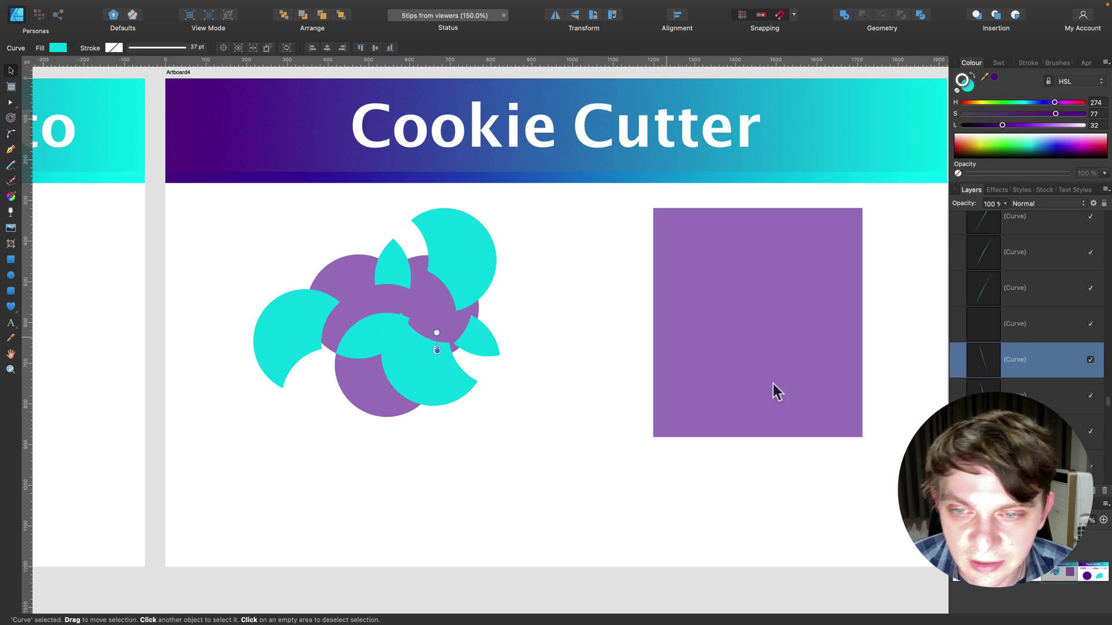
left_click(1019, 431)
scroll(1034, 345, "up", 5)
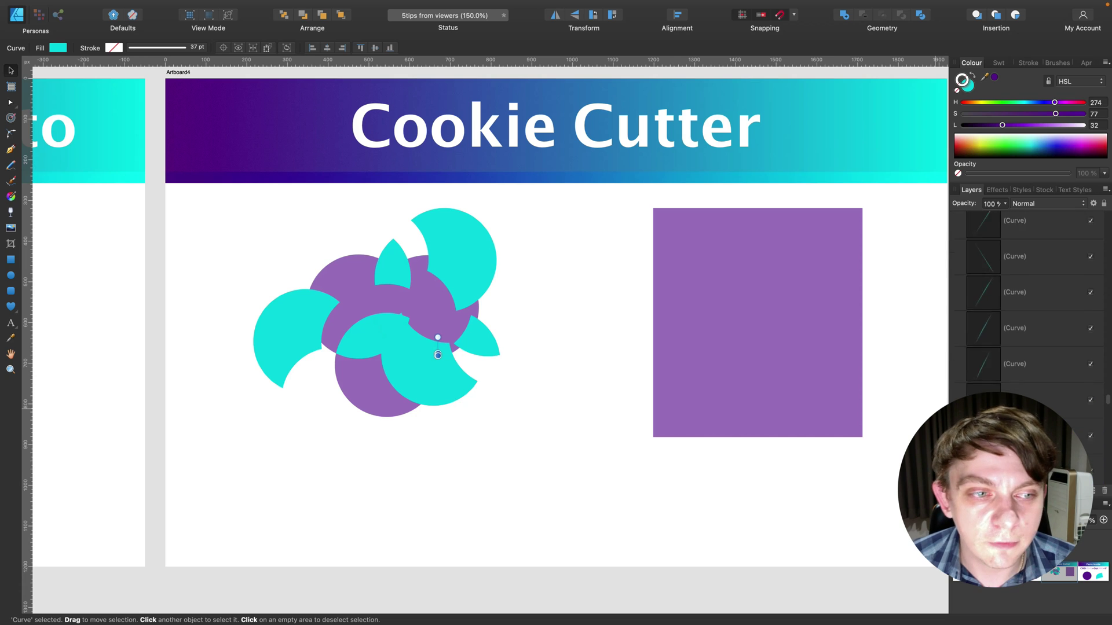
scroll(1033, 346, "up", 5)
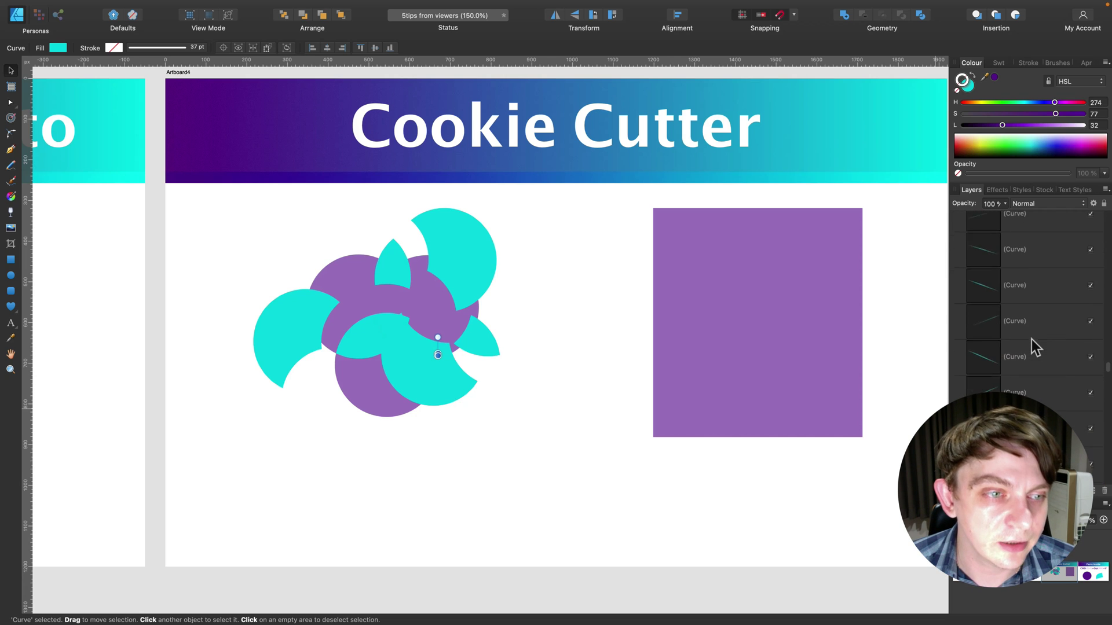
scroll(1029, 323, "up", 1)
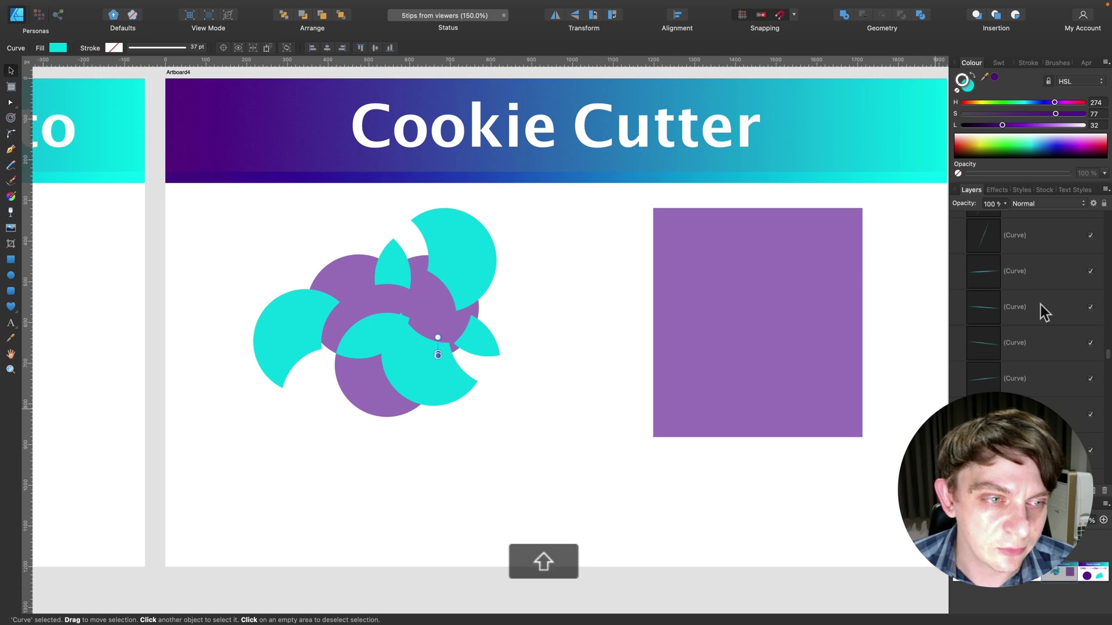
left_click(1040, 305, "shift")
left_click(393, 326)
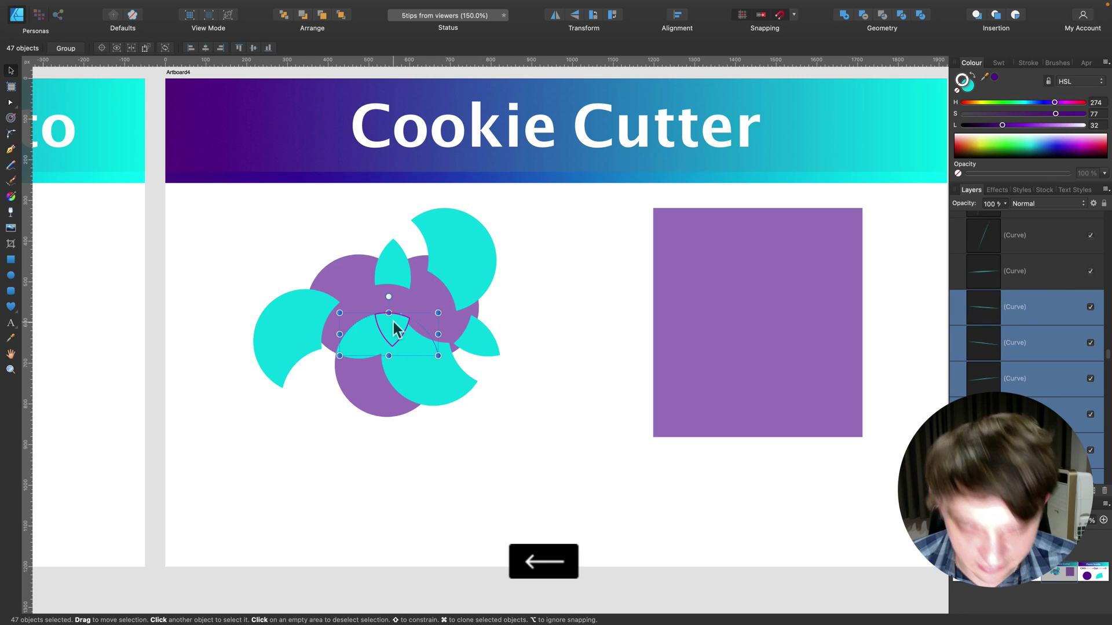
left_click(353, 272)
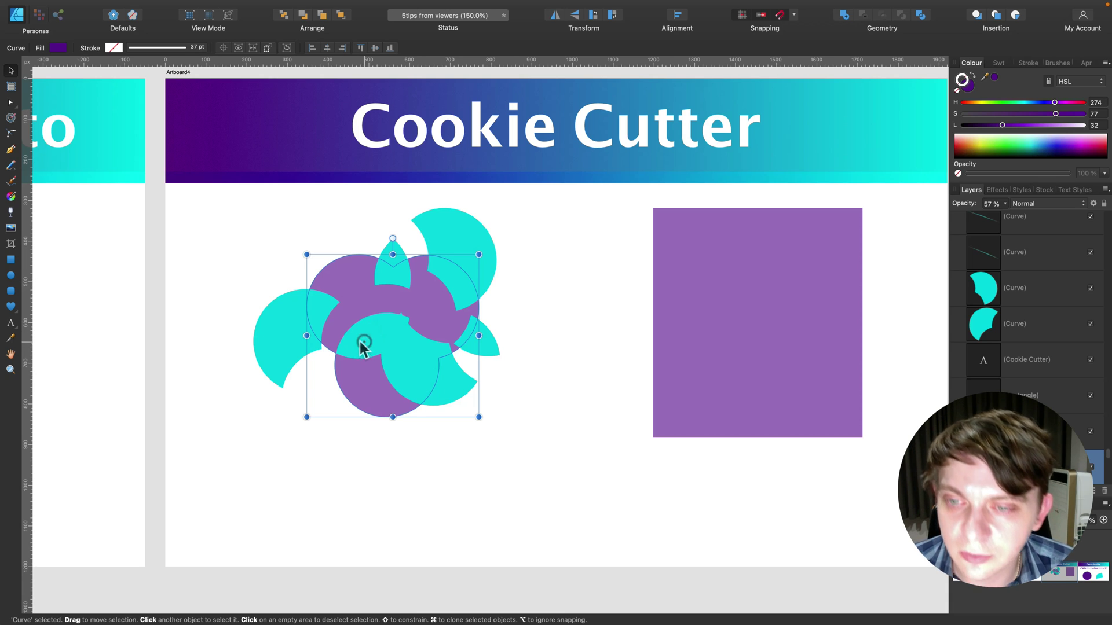
Step: Unite the two cyan pieces and the purple circle into one shape and shift it left
left_click(364, 346)
left_click(323, 305, "shift")
left_click(348, 262, "shift")
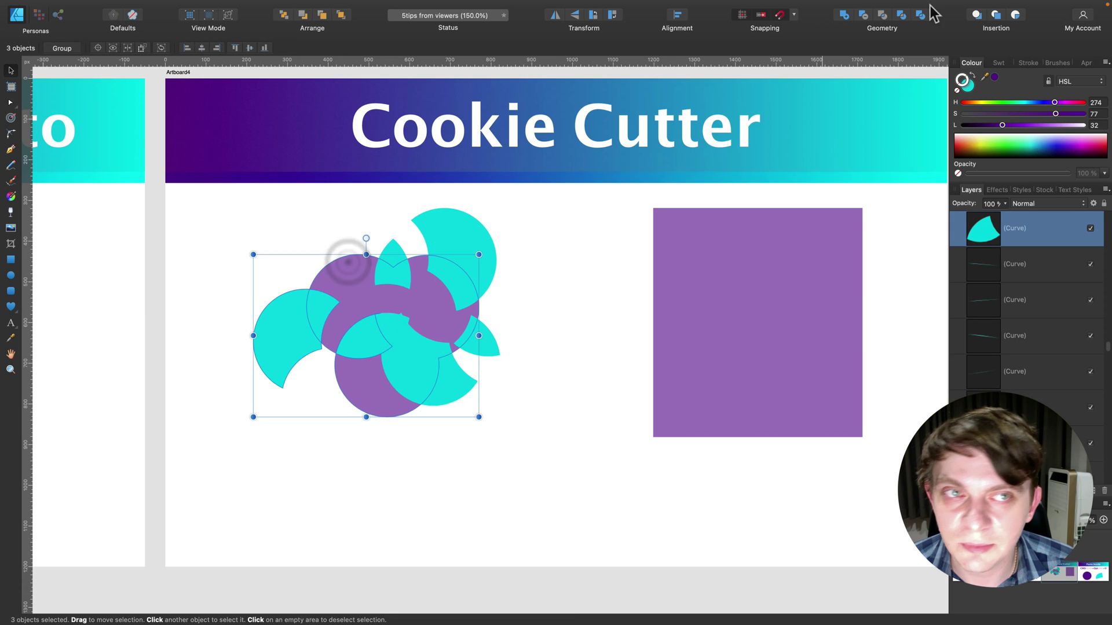
left_click(845, 15)
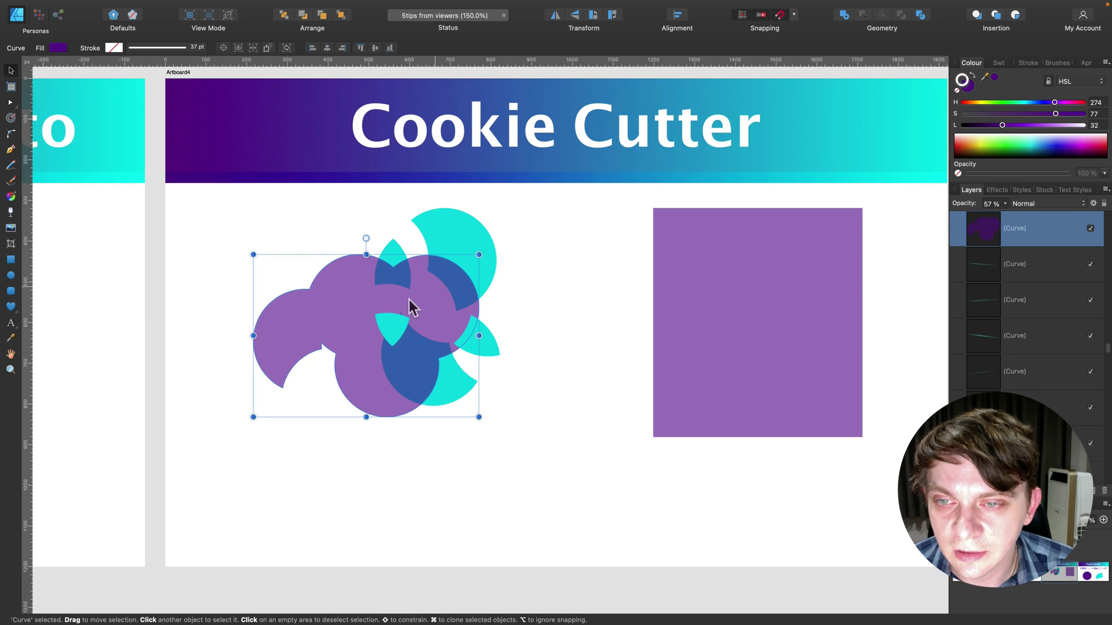
mouse_move(338, 321)
left_mouse_down()
mouse_move(265, 270)
mouse_move(247, 298)
mouse_move(331, 309)
left_mouse_up()
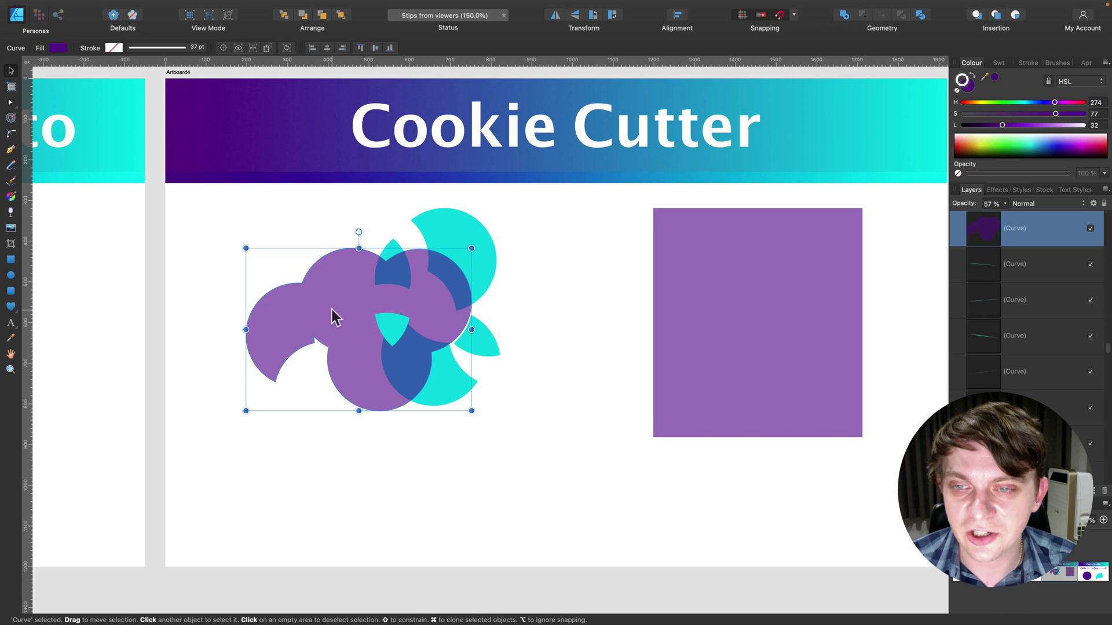
Step: Move the purple square slightly left and reposition the merged purple shape
left_click(814, 264)
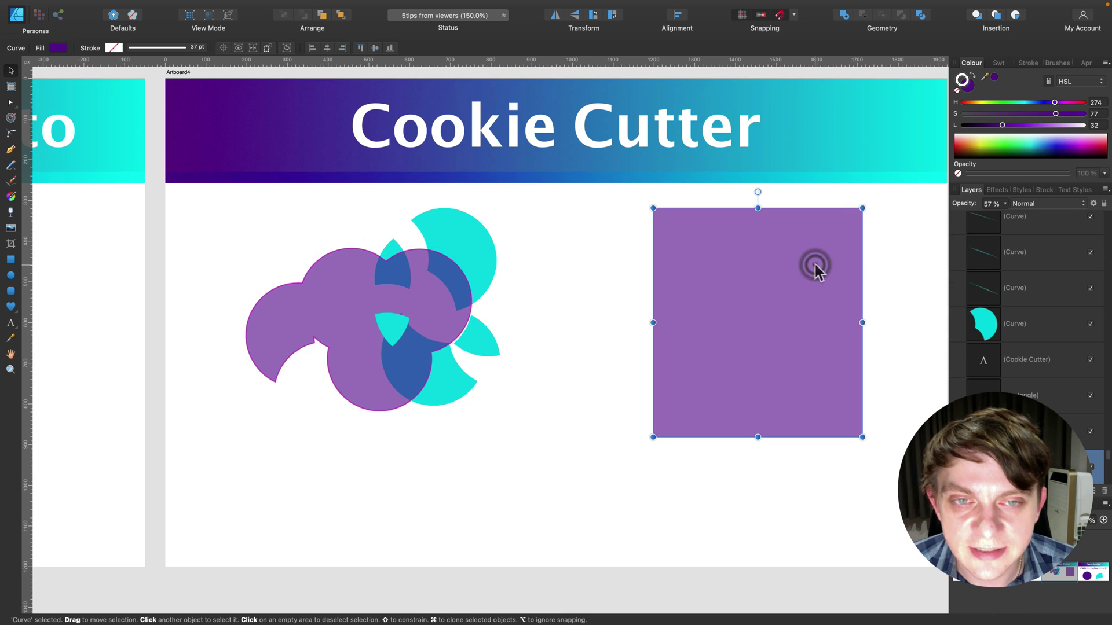
mouse_move(800, 277)
left_mouse_down()
mouse_move(382, 305)
mouse_move(419, 260)
mouse_move(736, 291)
mouse_move(796, 284)
left_mouse_up()
left_click_drag(367, 305, 340, 318)
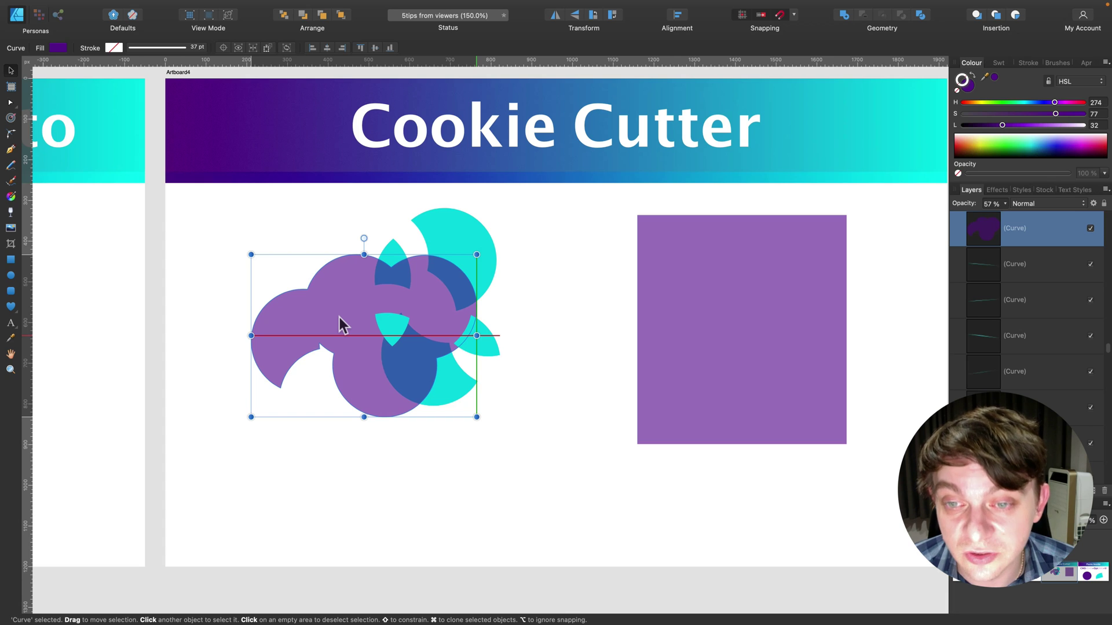
left_click_drag(342, 324, 342, 325)
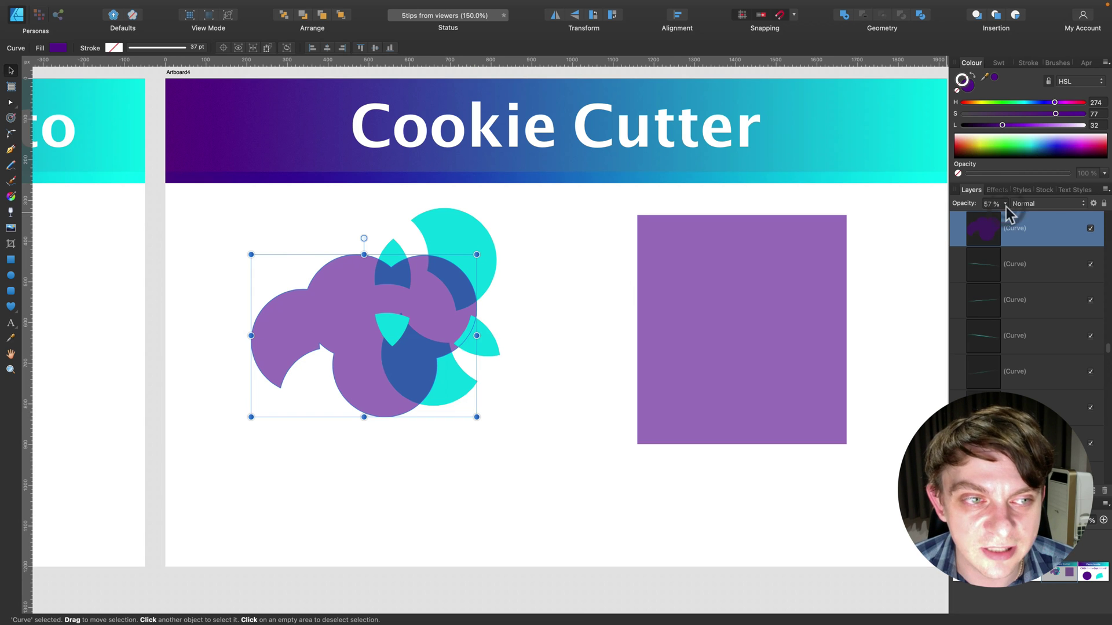
Step: Raise the merged purple shape's opacity from 57% to 100%
left_click(1005, 204)
left_click_drag(1006, 217, 1060, 226)
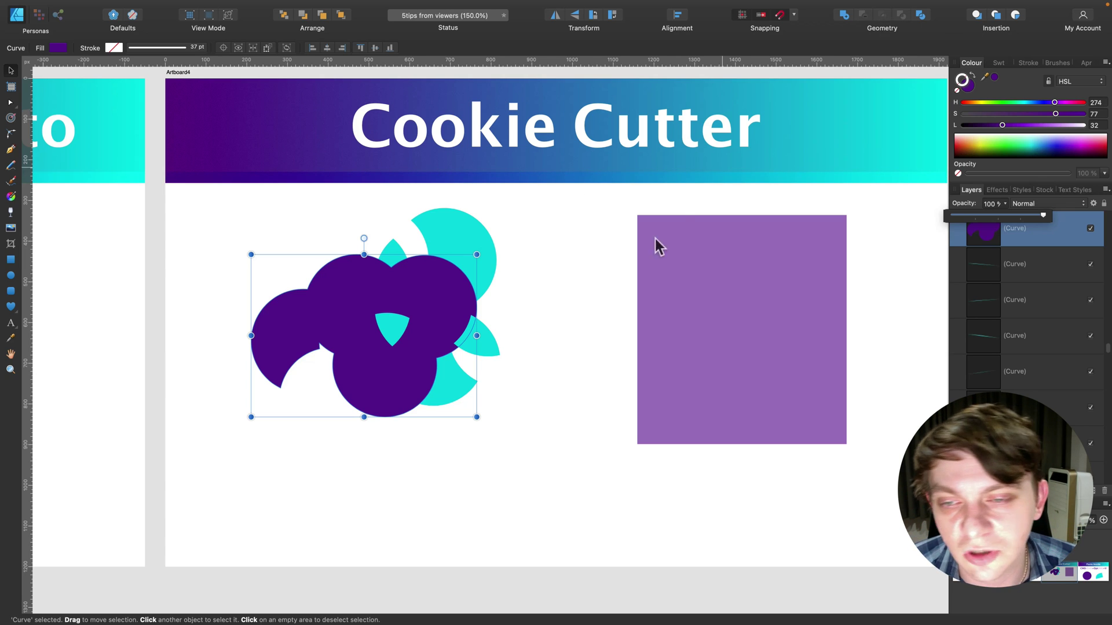
scroll(595, 280, "down", 1)
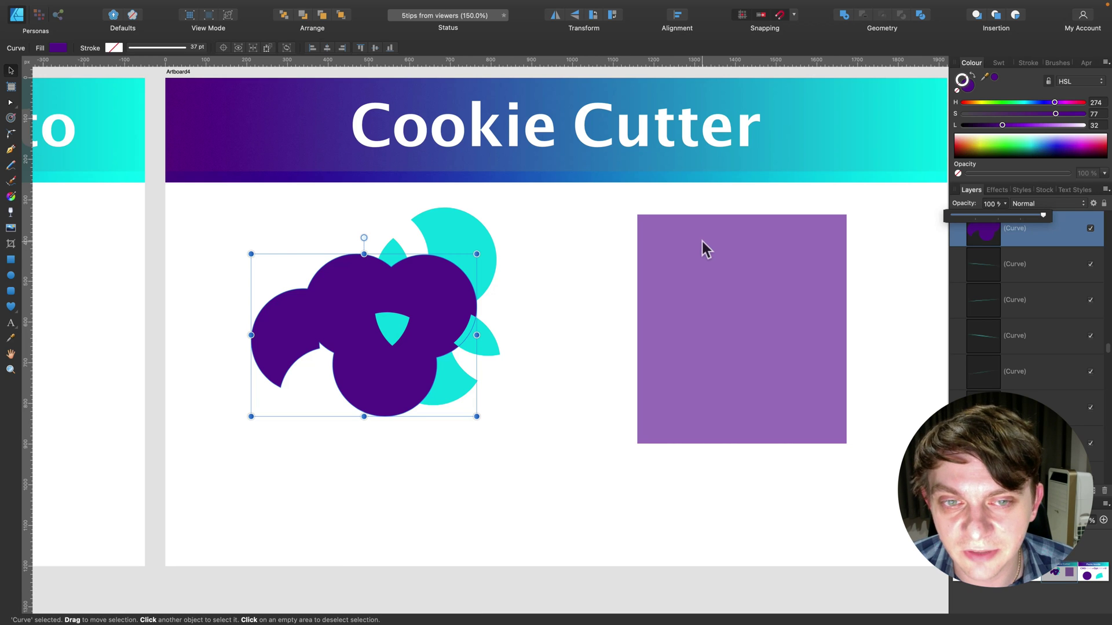
Step: Drag the purple rectangle a few pixels left, then scroll the canvas right
mouse_move(688, 335)
left_mouse_down()
mouse_move(646, 319)
mouse_move(682, 346)
left_mouse_up()
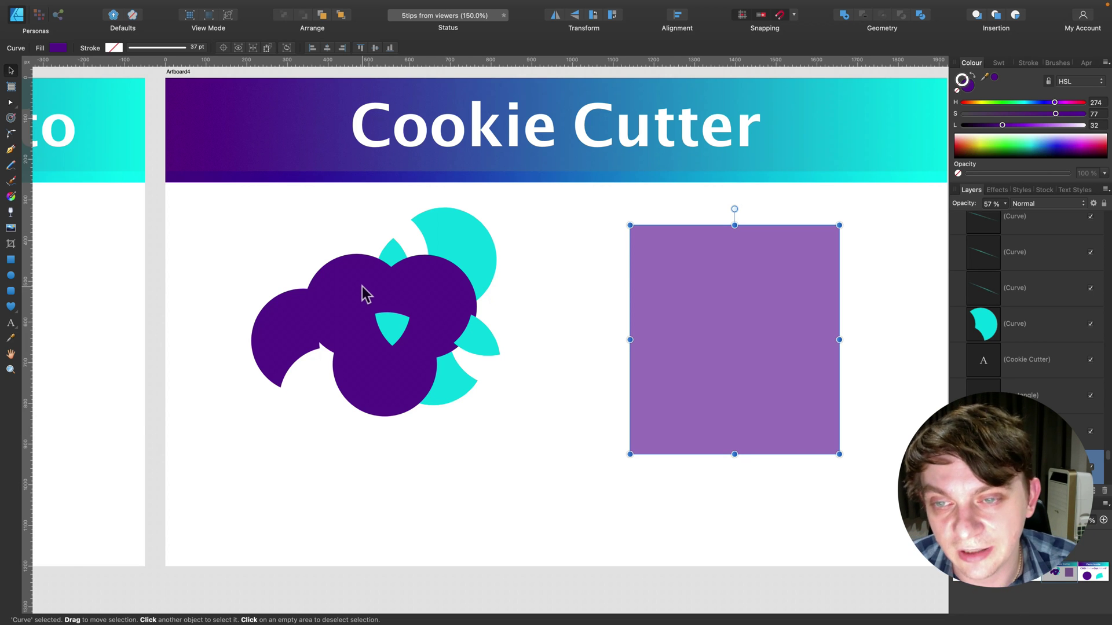
left_click_drag(658, 272, 659, 272)
scroll(659, 272, "right", 5)
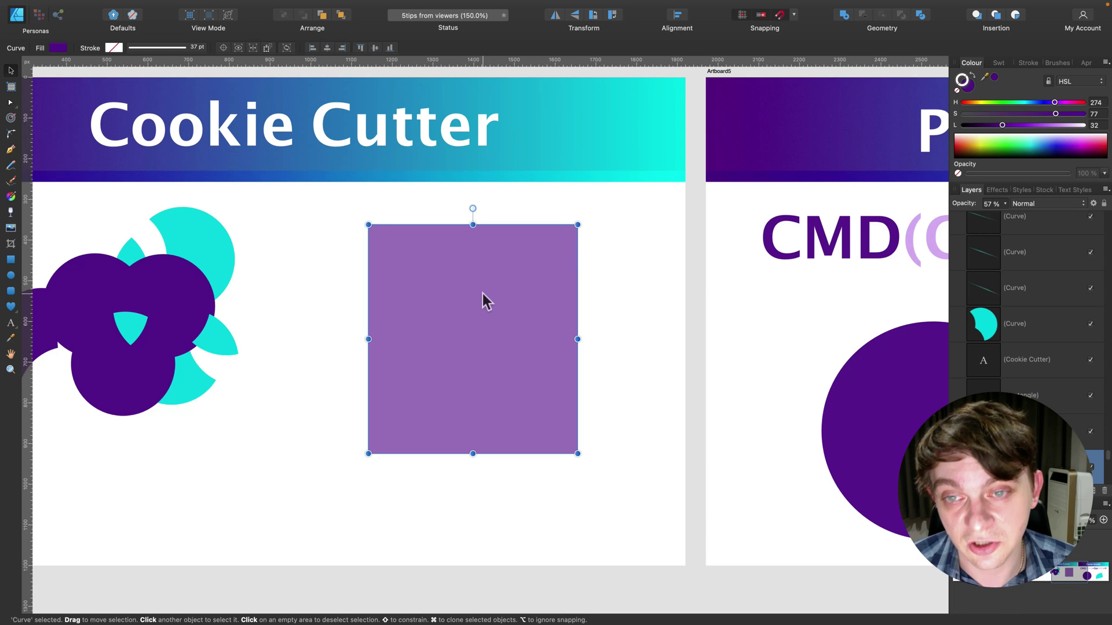
Step: Move the purple rectangle further left, then scroll right to the Paste Inside artboard
left_click_drag(482, 296, 454, 302)
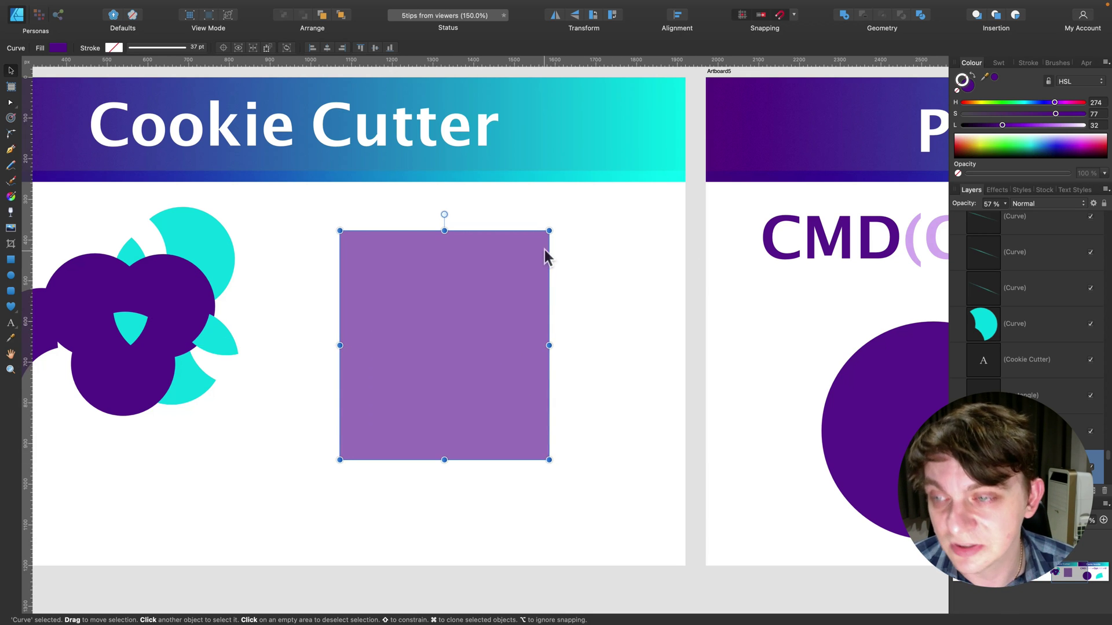
scroll(546, 256, "right", 4)
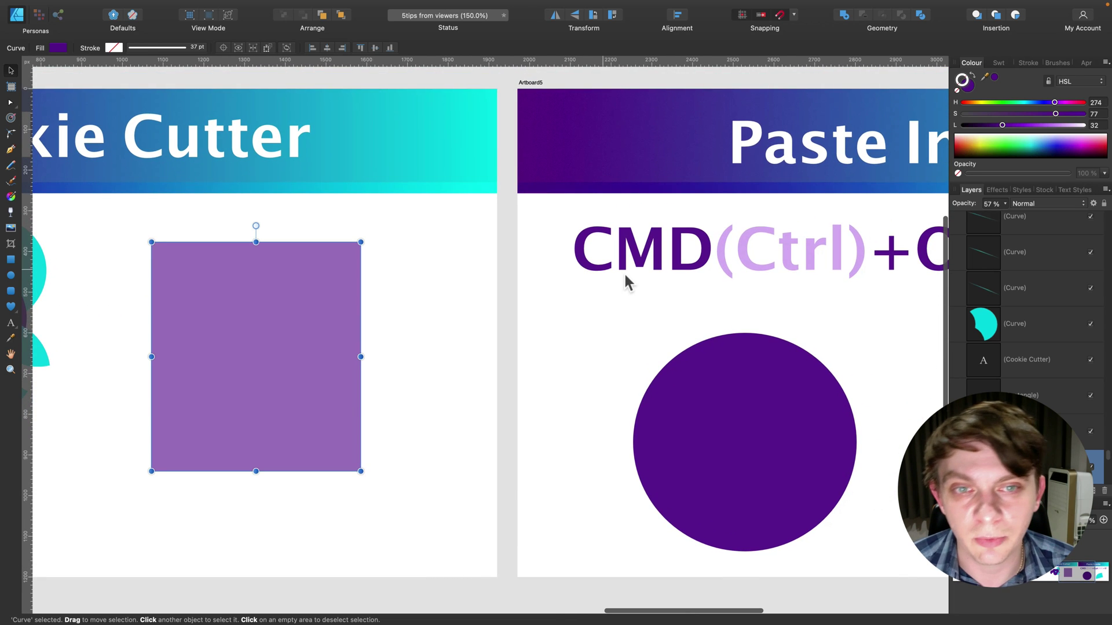
scroll(624, 273, "right", 8)
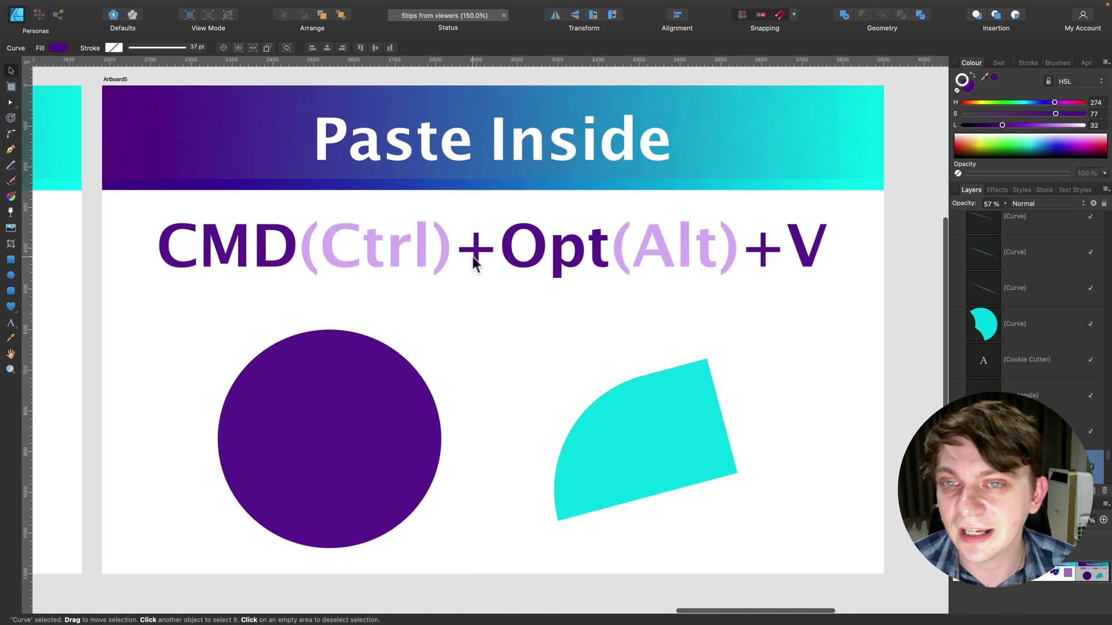
scroll(473, 255, "left", 2)
scroll(474, 258, "right", 3)
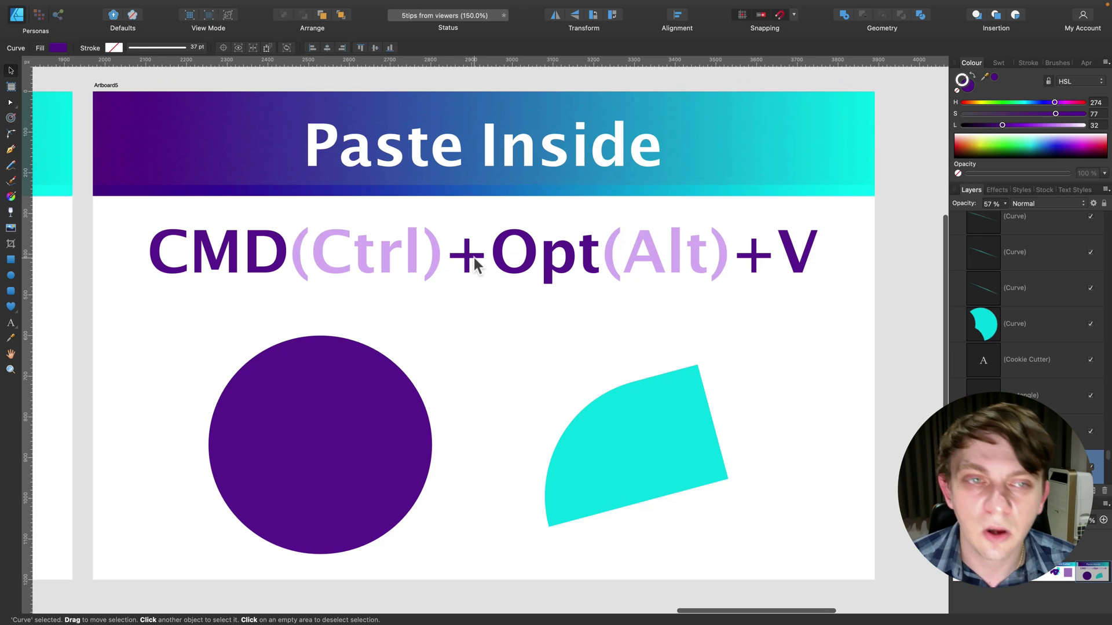
scroll(474, 258, "right", 1)
scroll(475, 255, "up", 1)
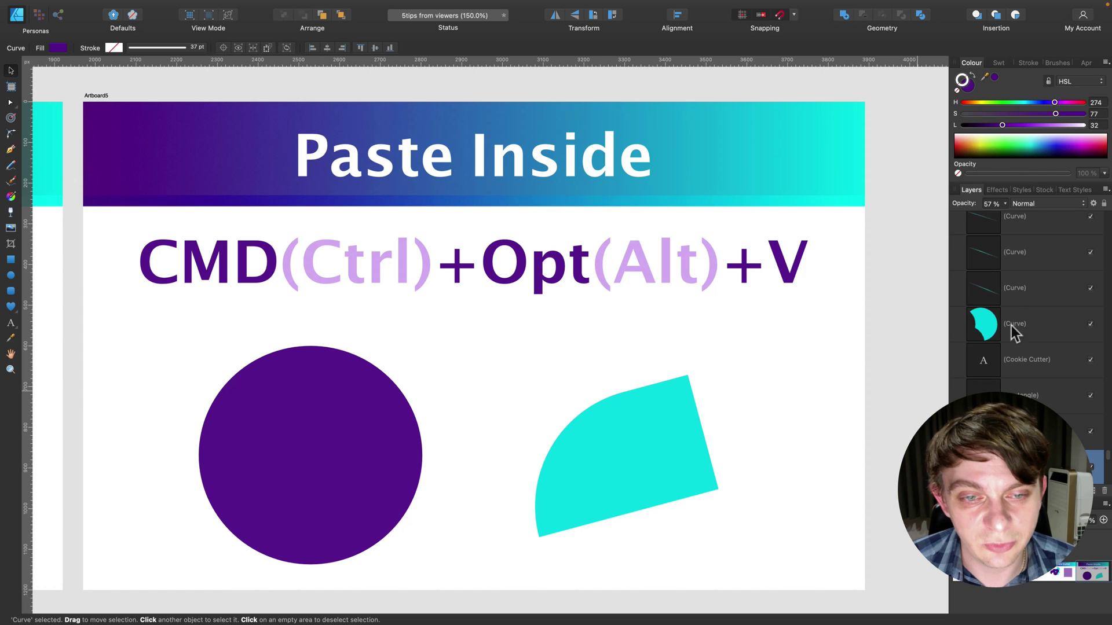
scroll(765, 382, "up", 1)
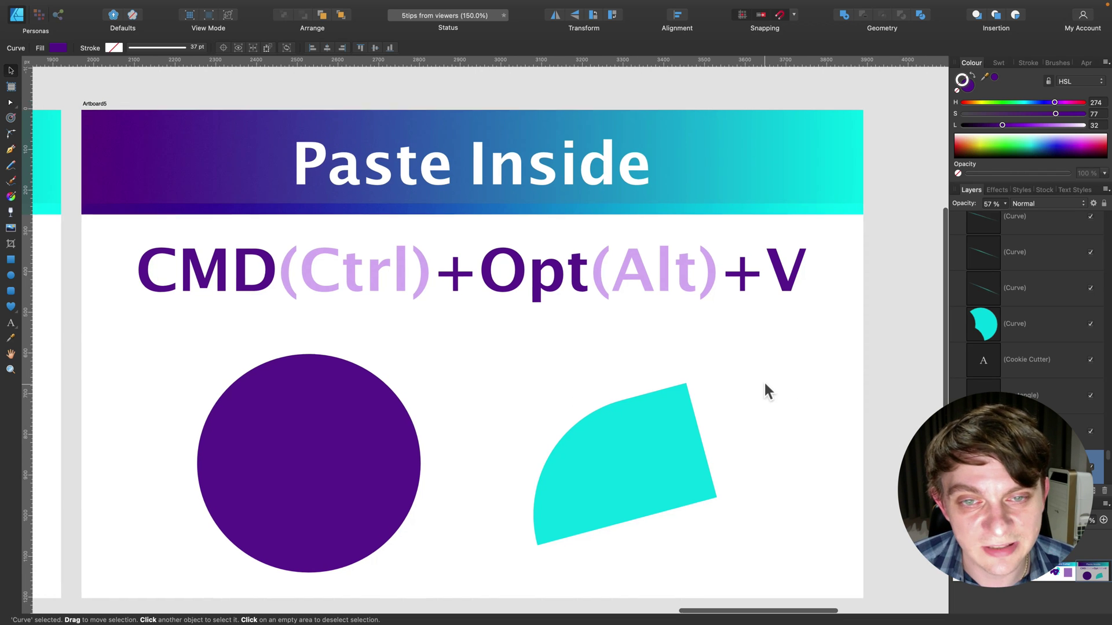
scroll(676, 392, "down", 3)
Step: Nudge the cyan curve up and right, then copy it
scroll(677, 390, "left", 1)
left_click(681, 395)
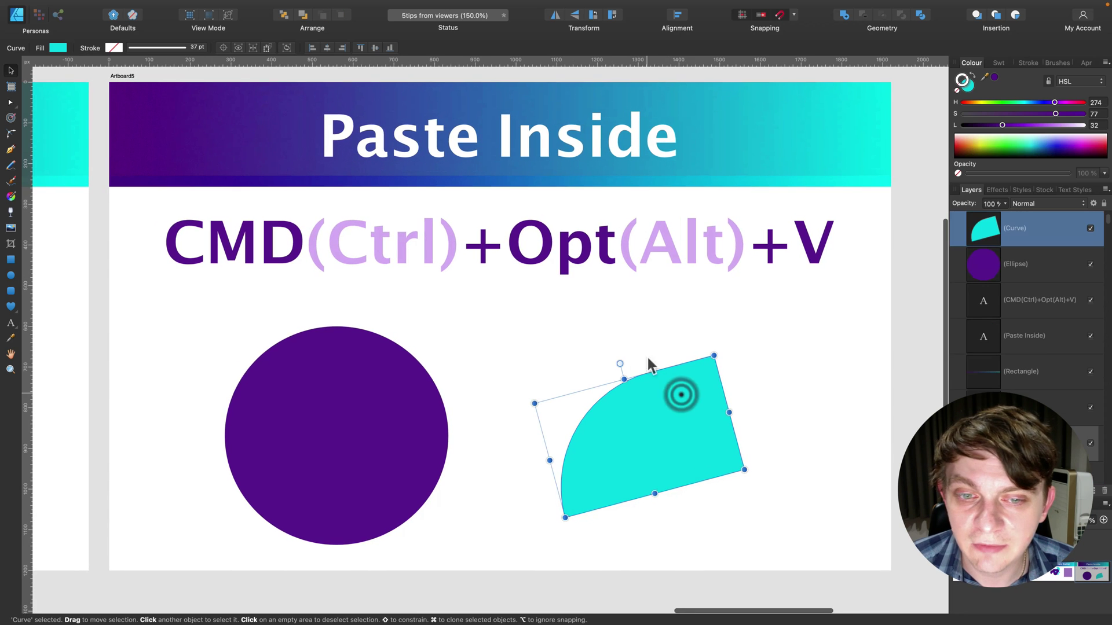
left_click_drag(645, 412, 658, 384)
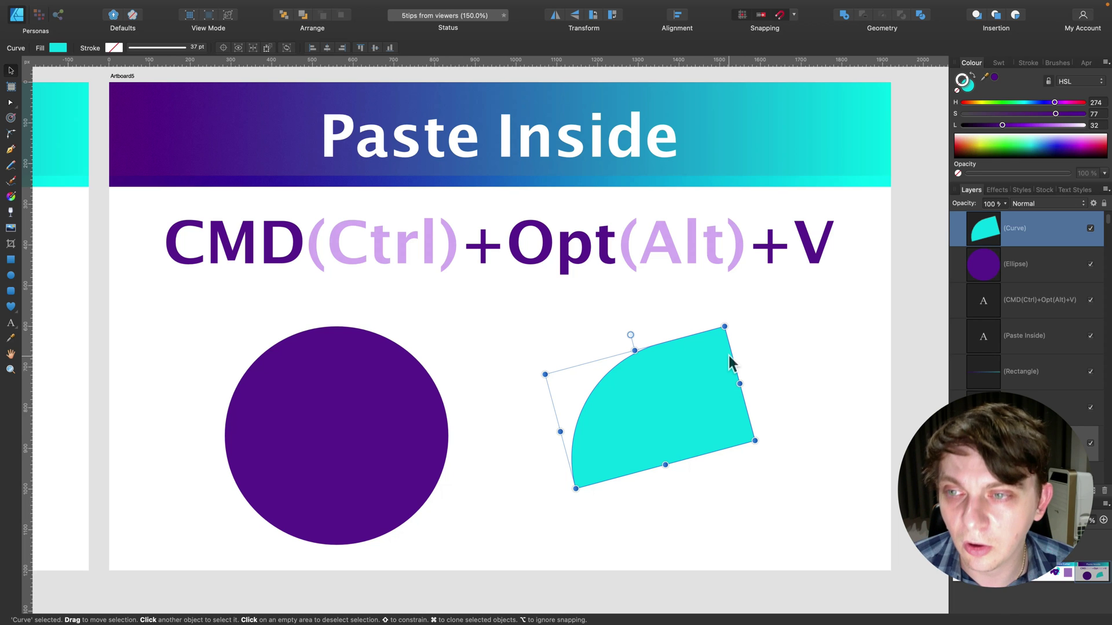
key("super+c")
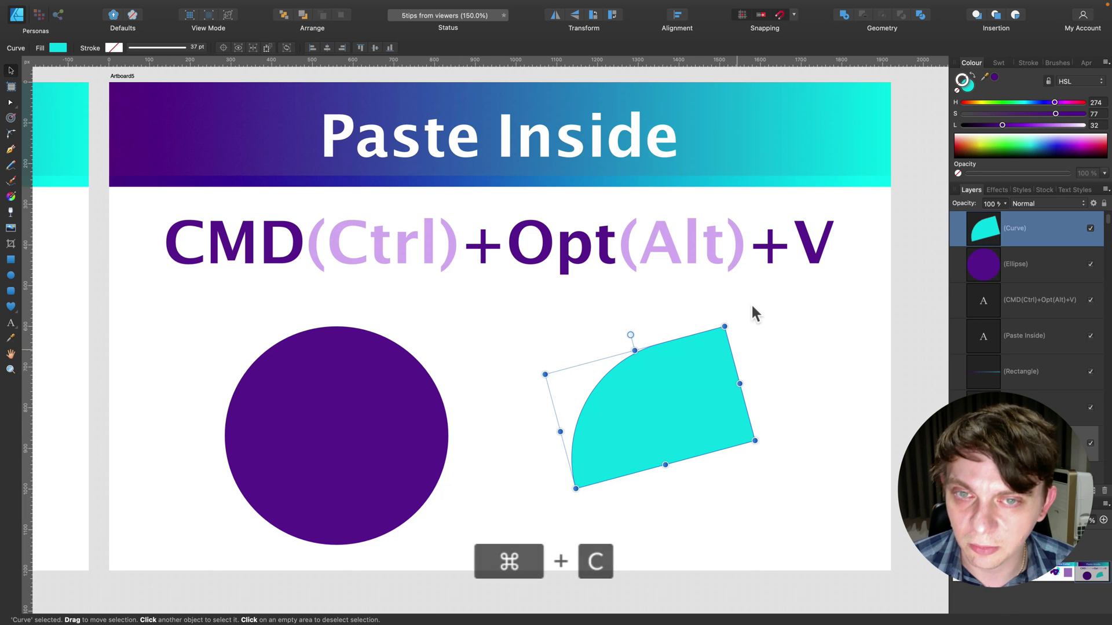
Step: Select the purple circle and Paste Inside the copied curve with Cmd+Opt+V
left_click(380, 357)
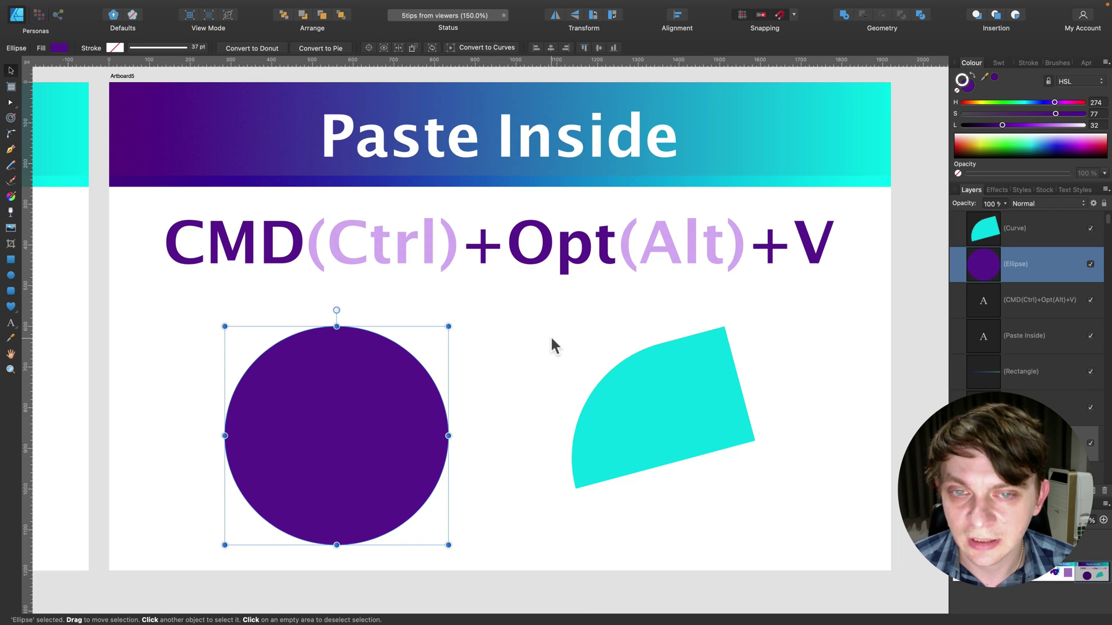
key("super")
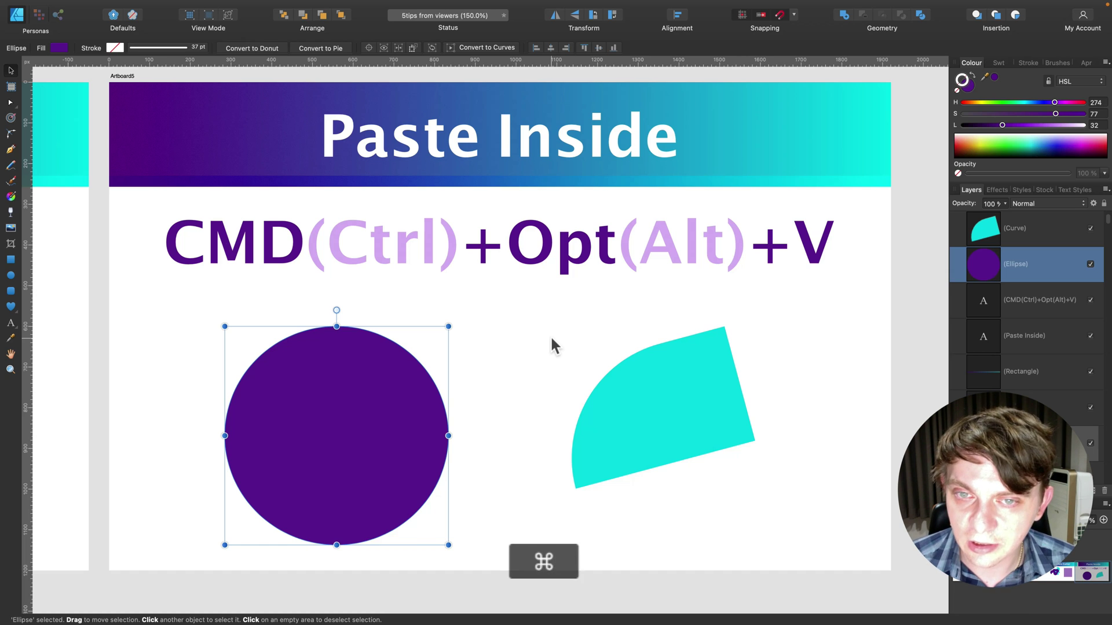
key("alt")
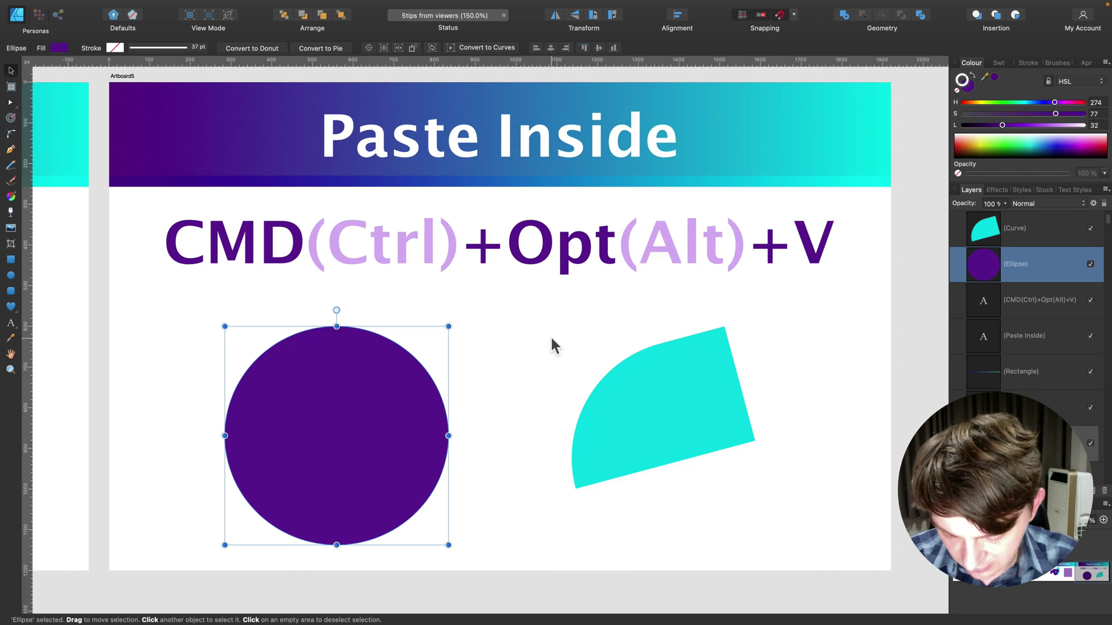
key("super+alt+v")
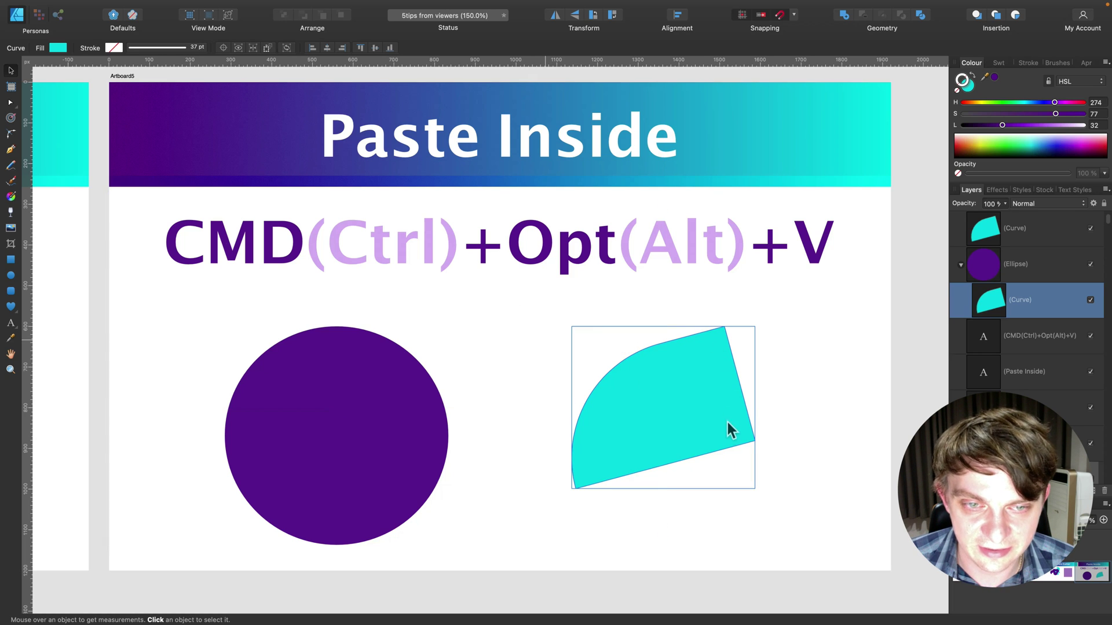
key("super")
Step: Drag the pasted cyan curve onto the circle, nest it in the Ellipse layer, and shift it to fill the upper half
left_click_drag(698, 404, 384, 338)
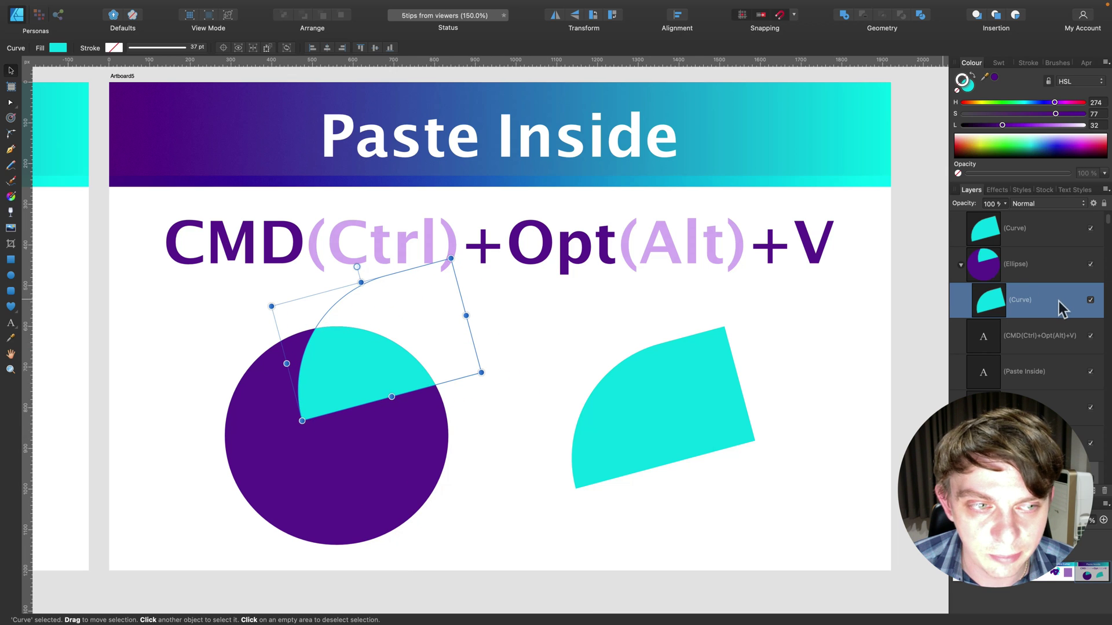
left_click_drag(1060, 304, 1039, 274)
left_click_drag(372, 363, 348, 403)
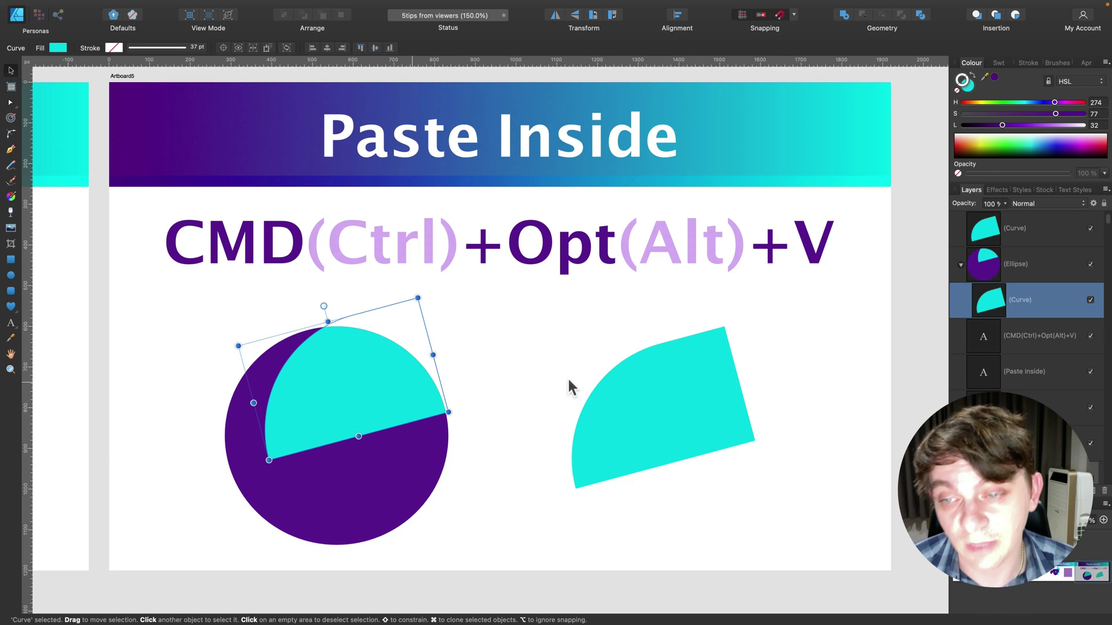
Step: Deselect, zoom out to 75%, and scroll left back to Artboard1, the Hold Shift slide
left_click(496, 381)
key("super+minus")
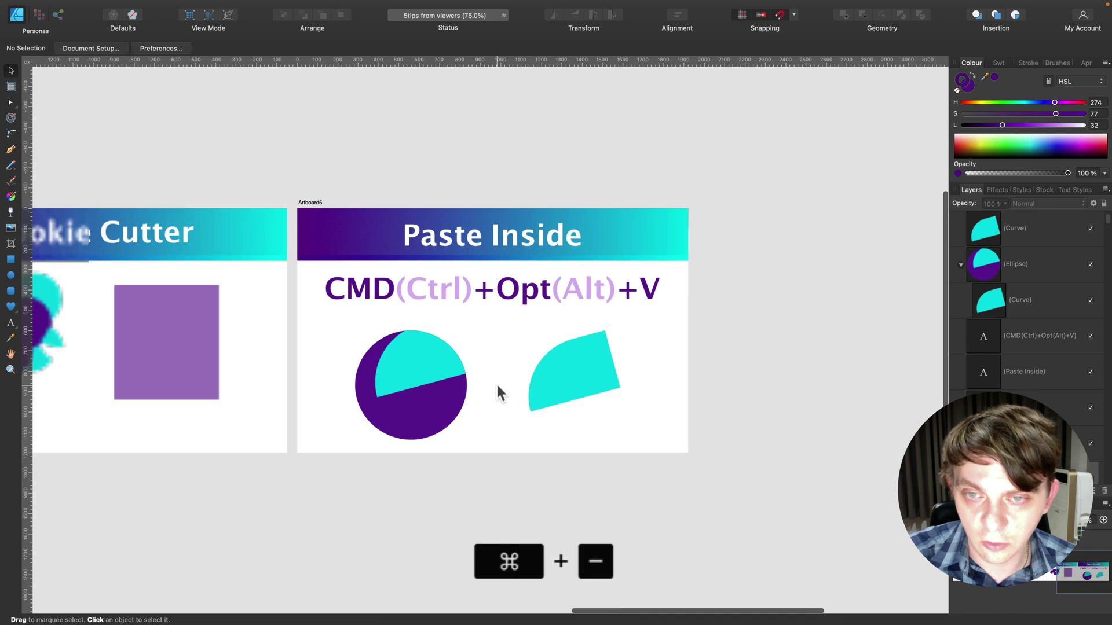
scroll(564, 248, "left", 10)
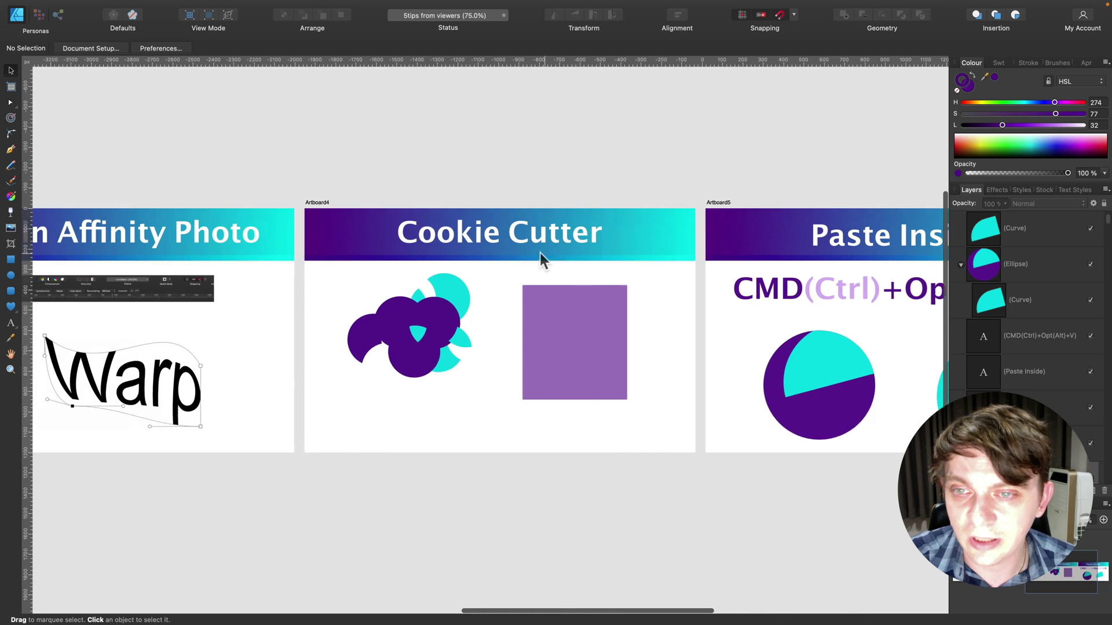
scroll(539, 253, "left", 3)
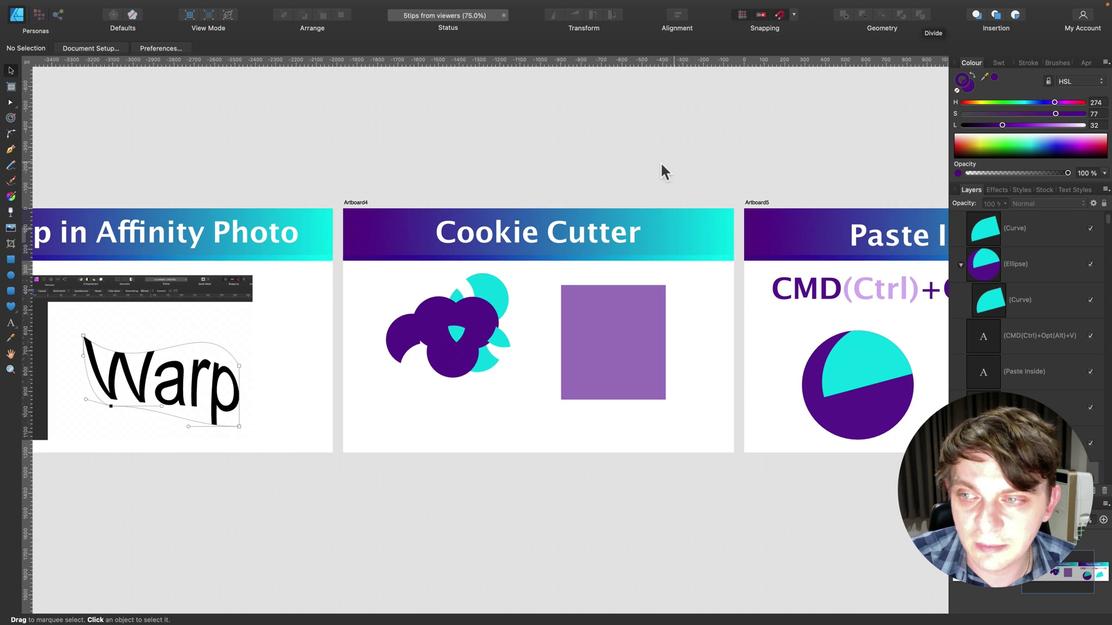
scroll(664, 161, "left", 10)
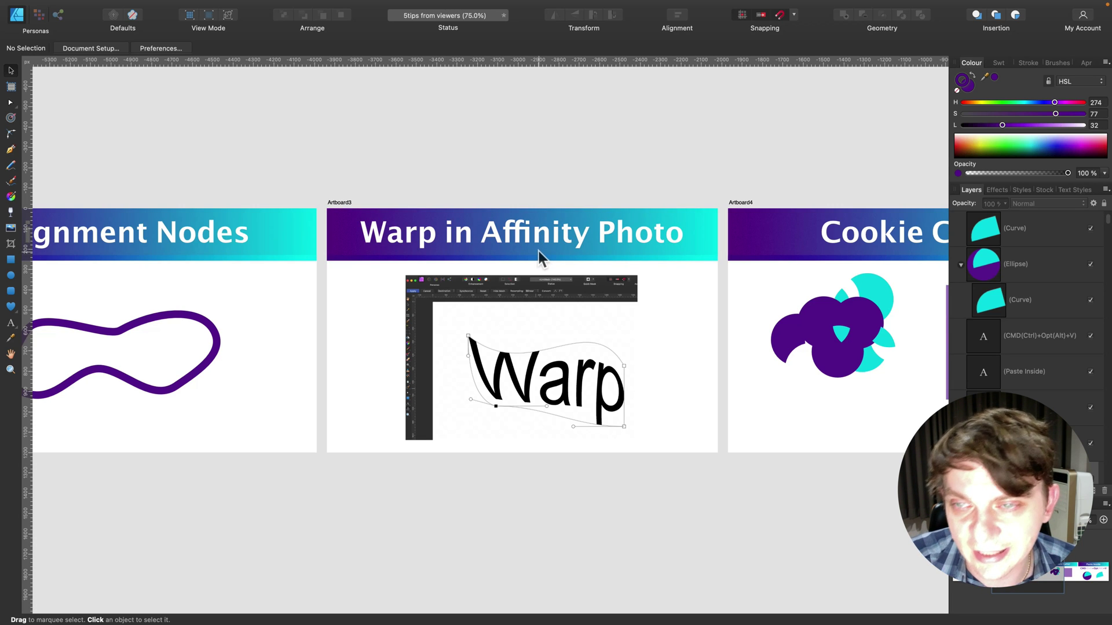
scroll(537, 252, "left", 15)
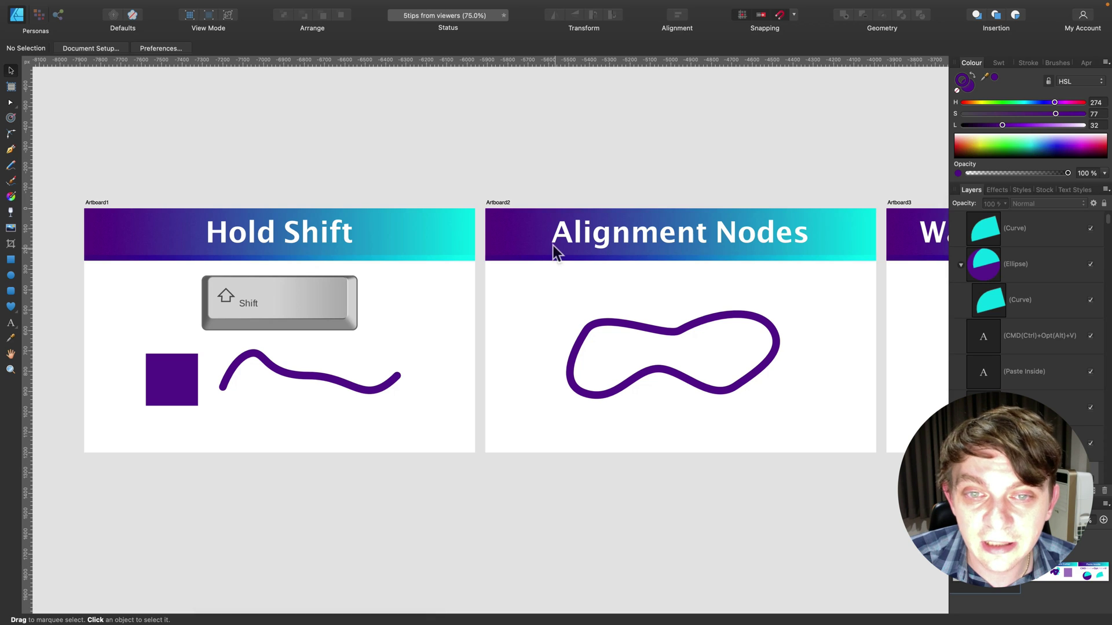
scroll(711, 248, "right", 5)
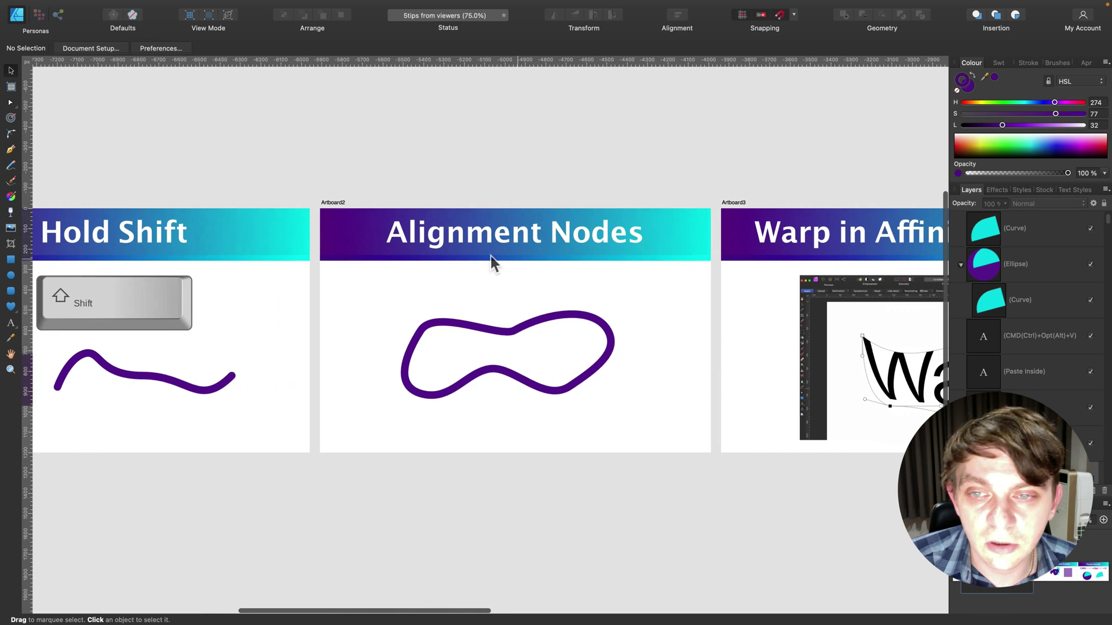
scroll(491, 254, "left", 12)
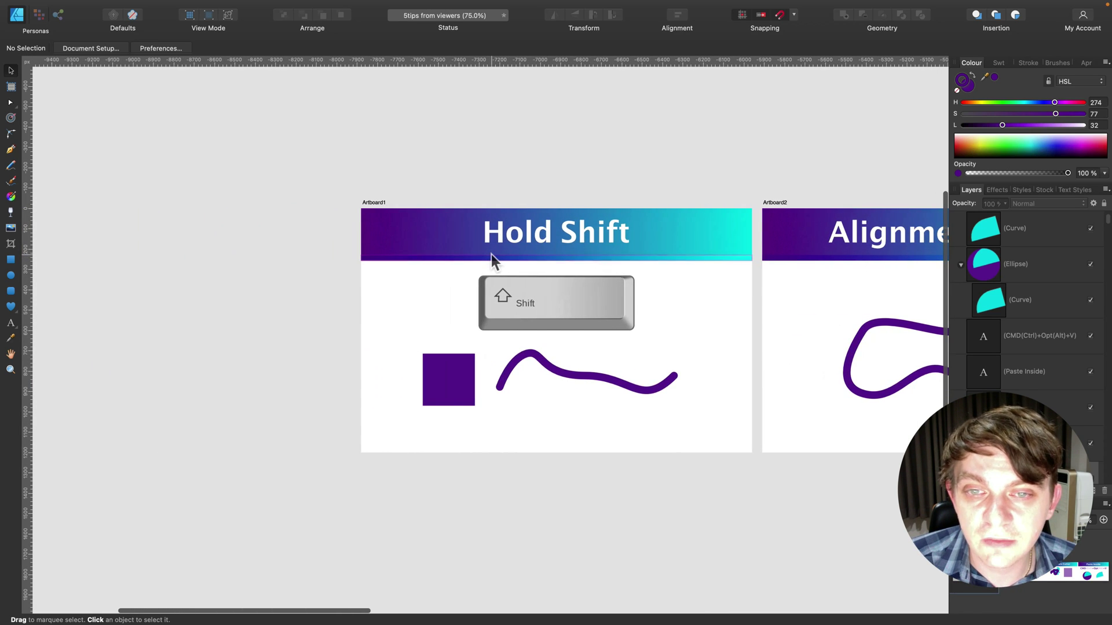